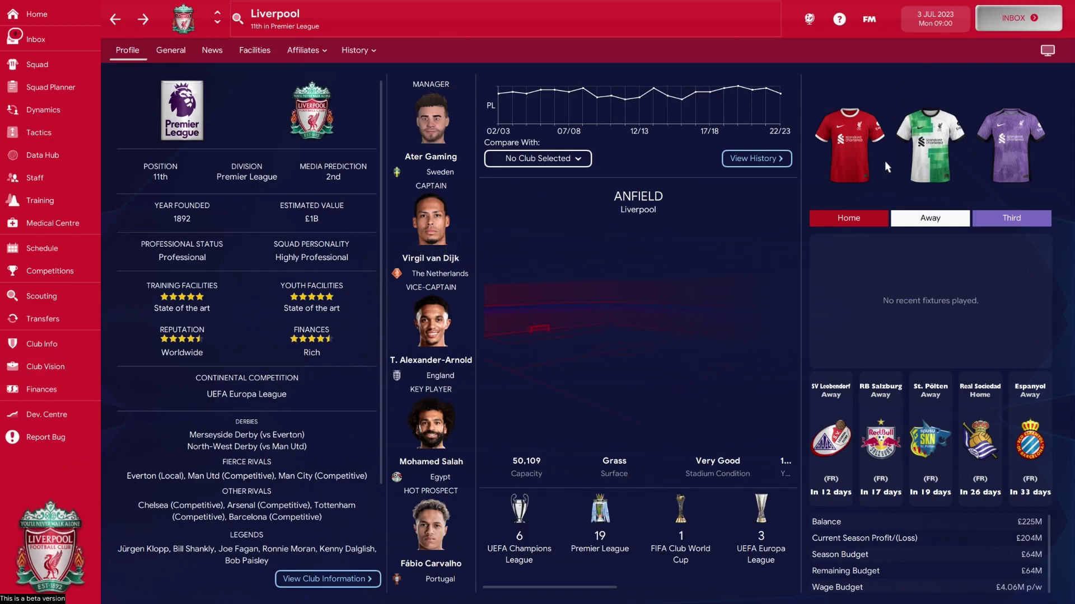
View Virgil van Dijk's player profile in Football Manager 2024 and switch to the sortitoutsi account profile in Firefox
click(430, 258)
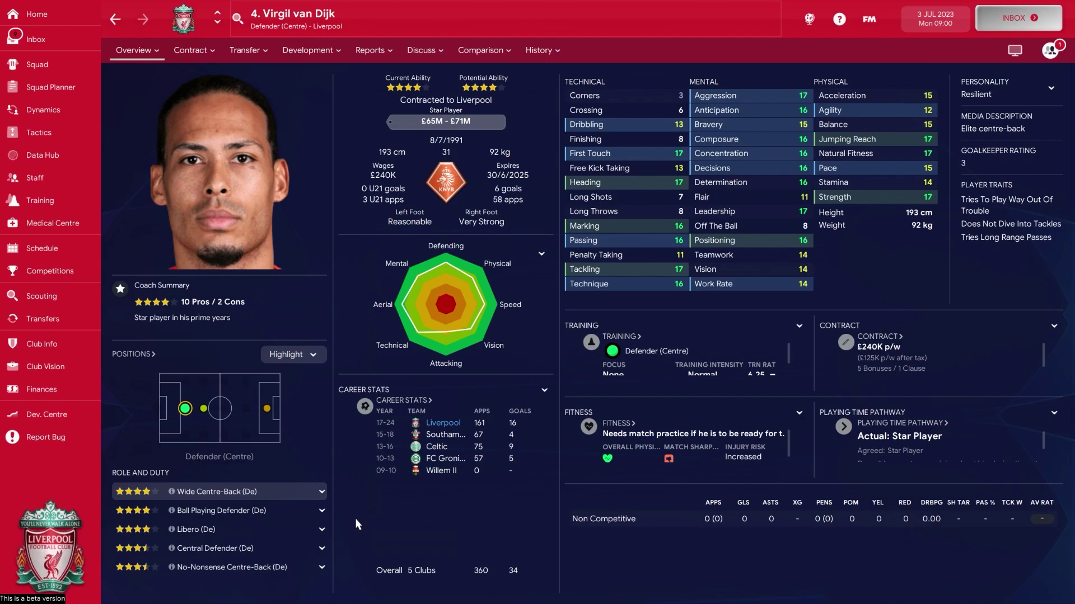
key(alt+Tab)
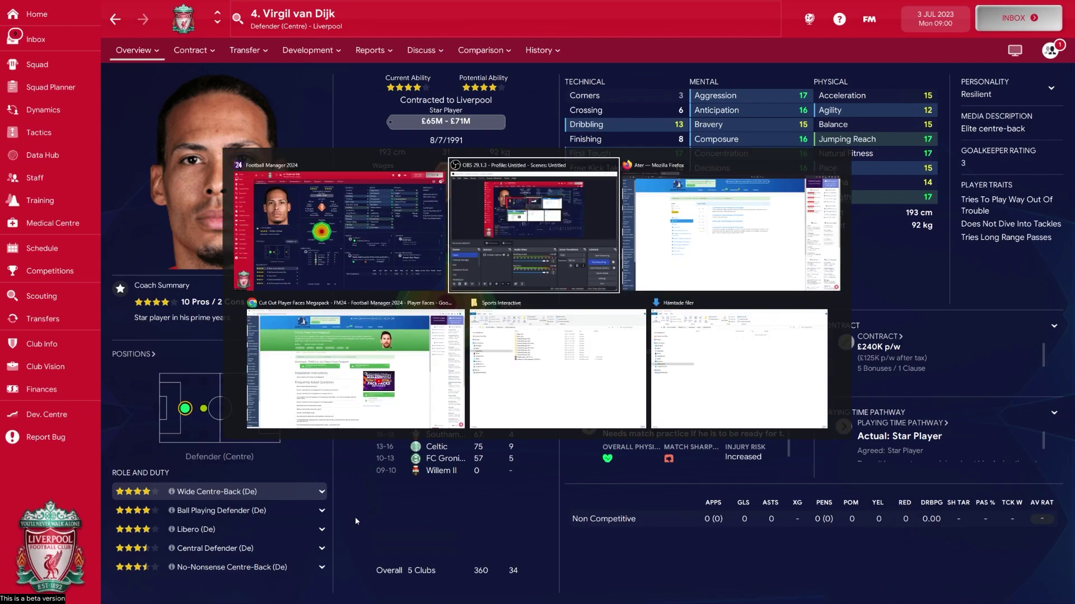
key(alt+Tab)
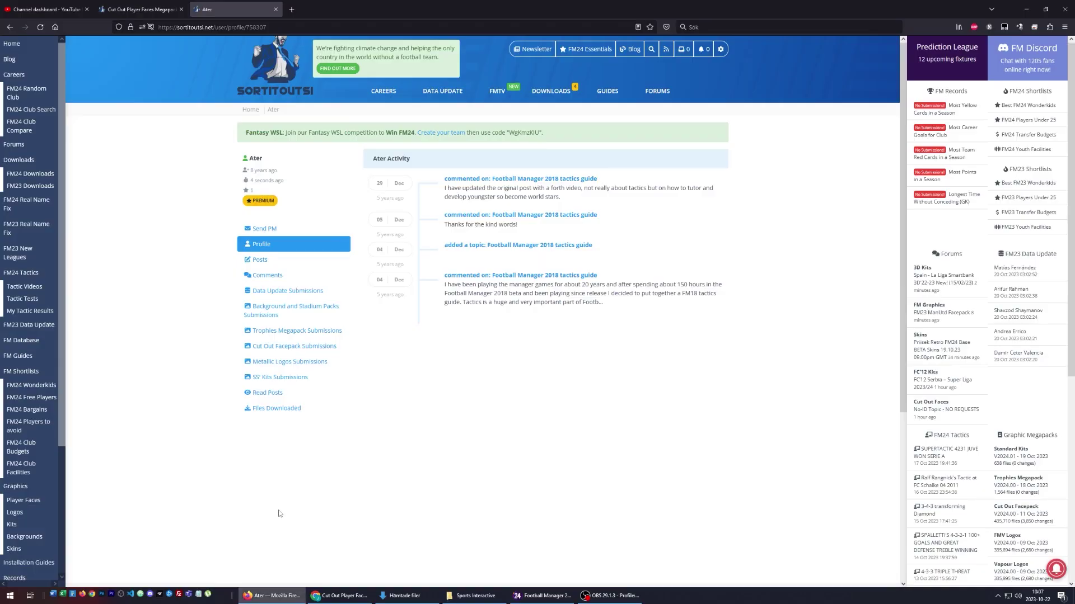
Switch to Chrome and open the logged-in account's own profile page on sortitoutsi
click(340, 596)
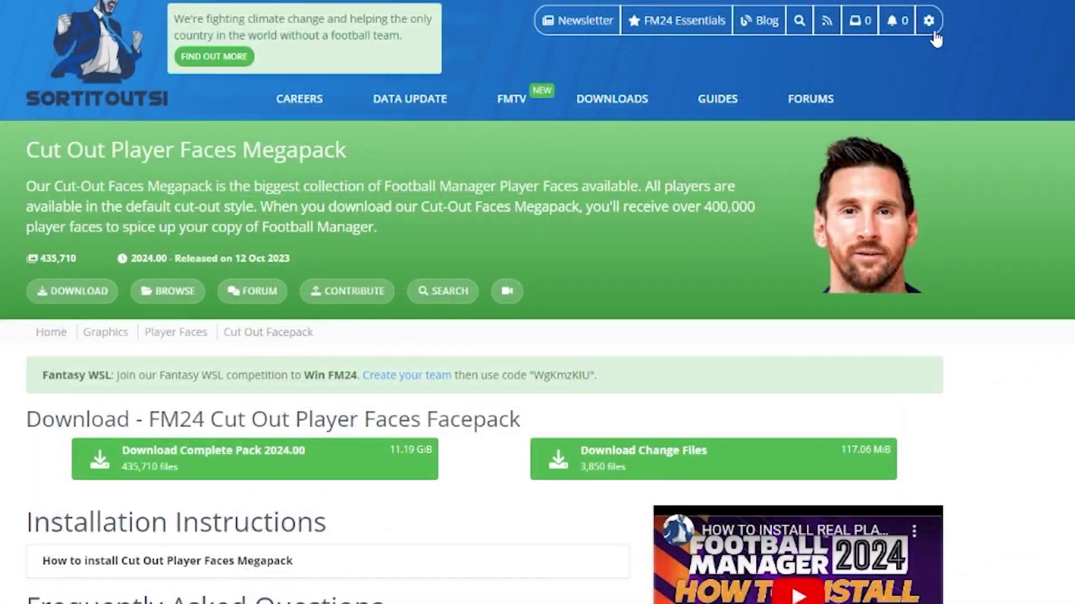
click(720, 46)
click(868, 60)
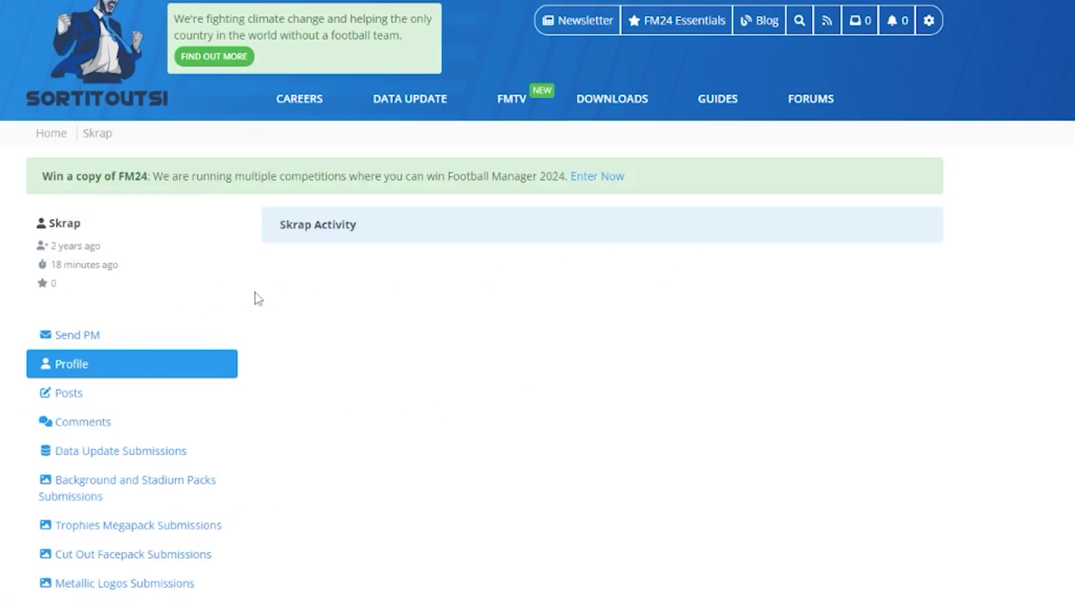
View the account's content subscriptions and open its shop orders page offering Premium Membership
click(928, 21)
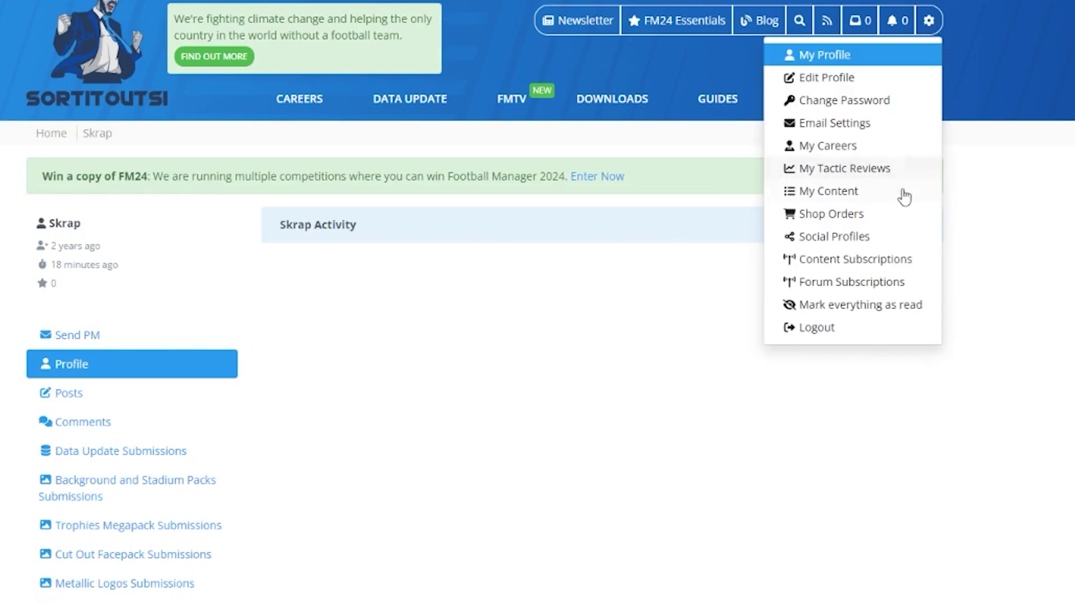
click(876, 264)
click(927, 35)
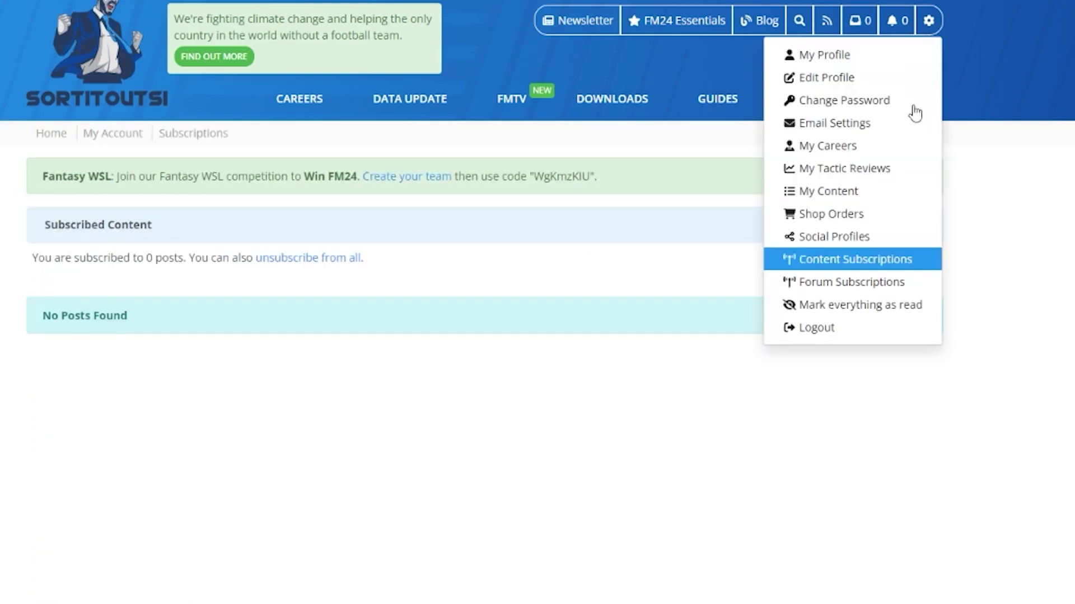
click(882, 212)
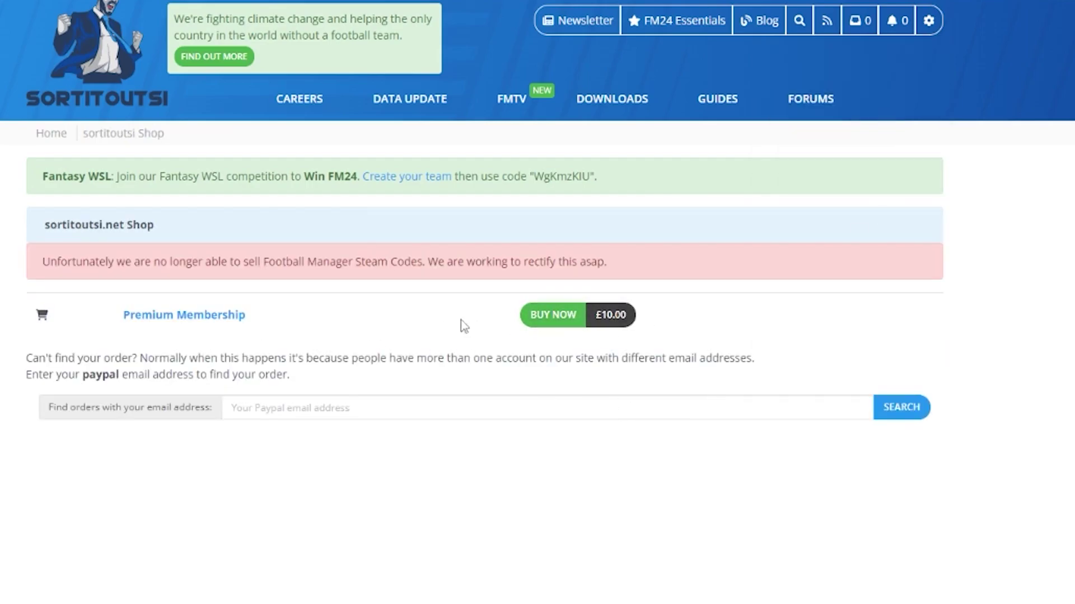
Check the premium account's profile in Firefox and return to the sortitoutsi shop page in Chrome
mouse_move(798, 132)
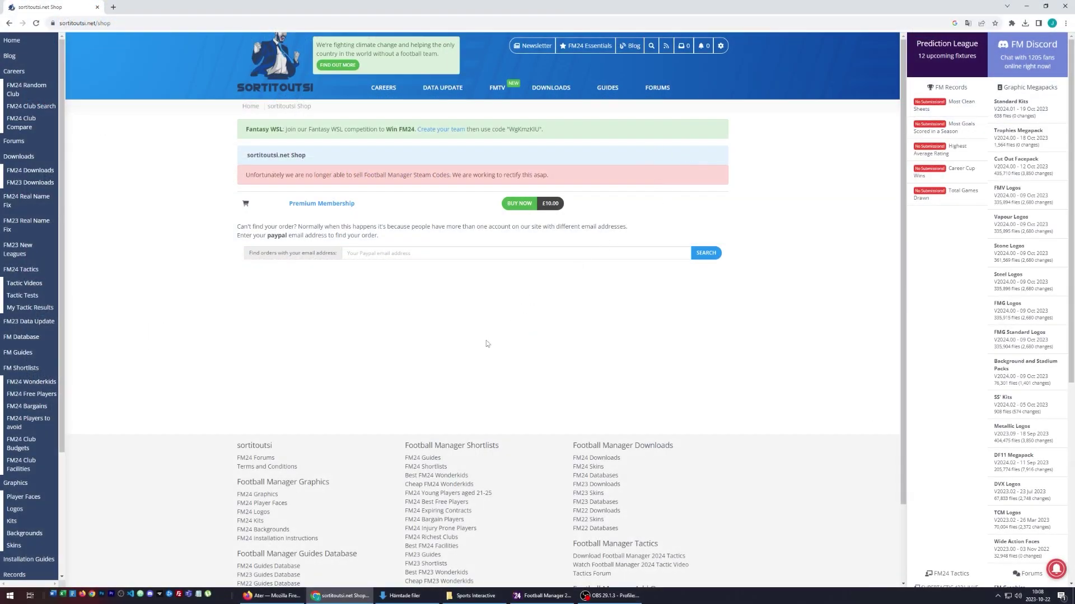
click(273, 596)
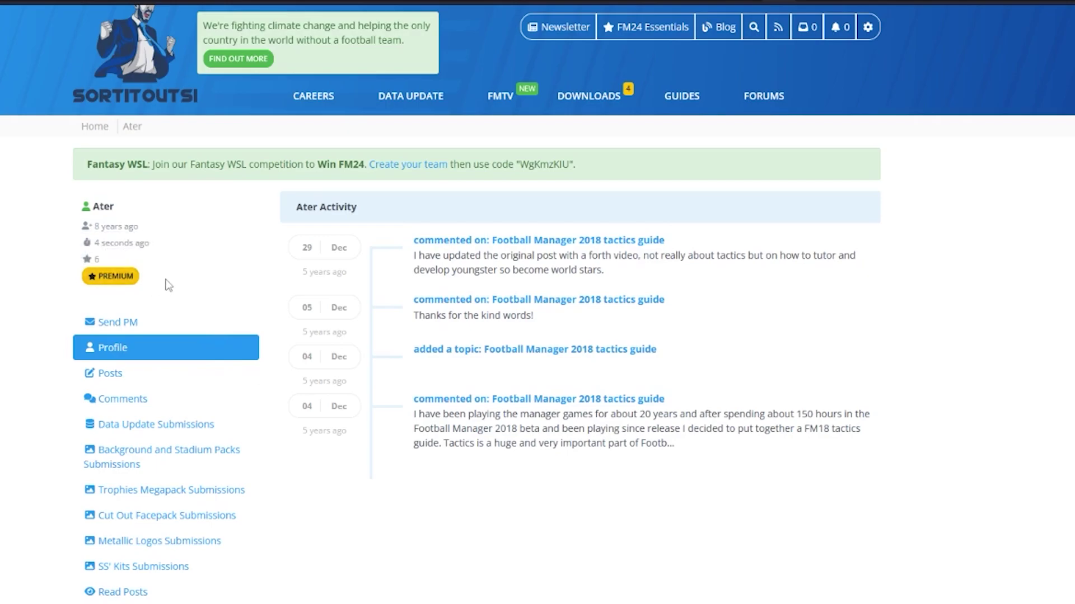
click(324, 595)
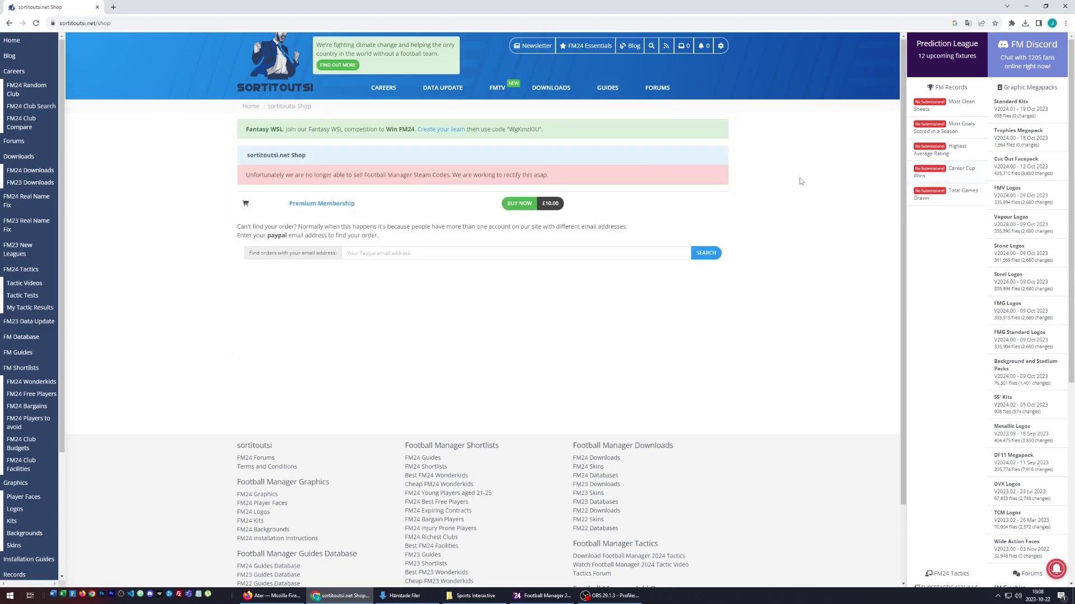
Open the Cut Out Player Faces Megapack page and go to the download page for its complete pack
mouse_move(563, 89)
click(578, 178)
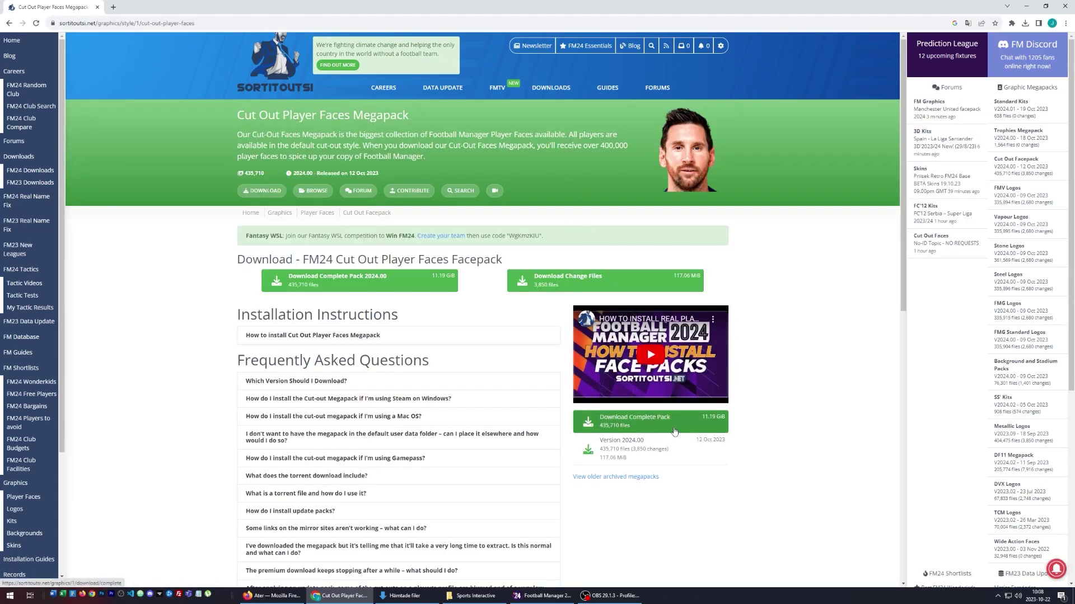
click(674, 430)
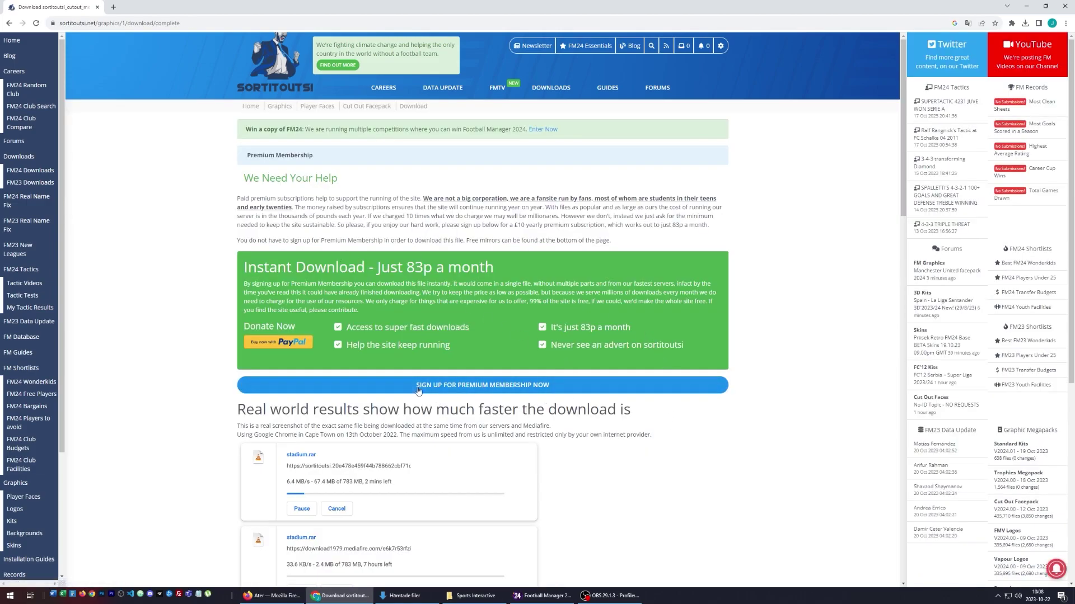
Review the download page's premium offer, the free mirror links for the megapack parts and the torrent option
scroll(565, 444, down, 2)
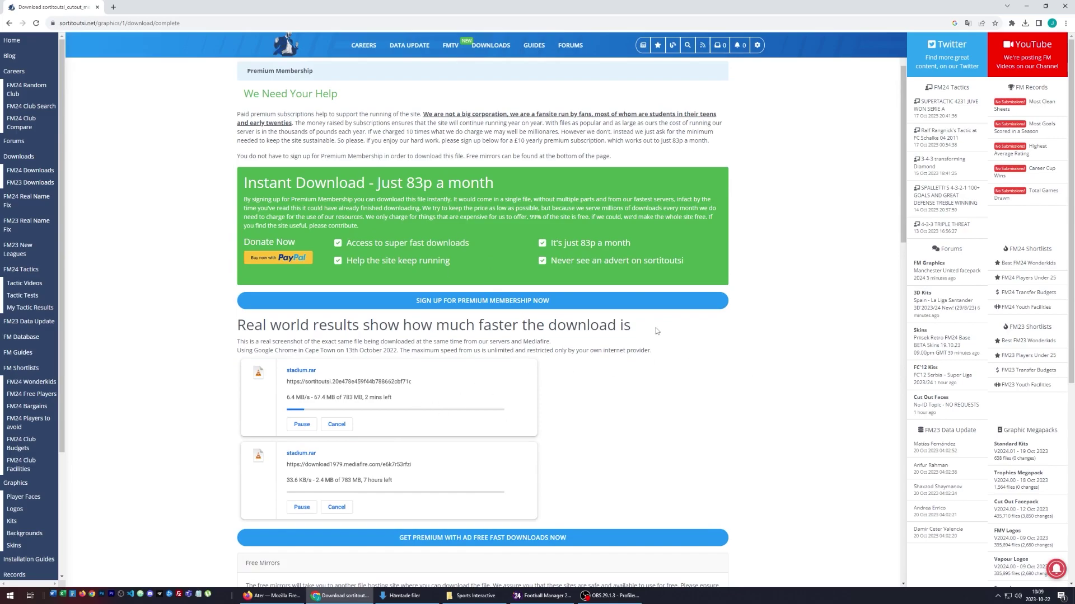
scroll(677, 330, down, 3)
scroll(714, 307, down, 1)
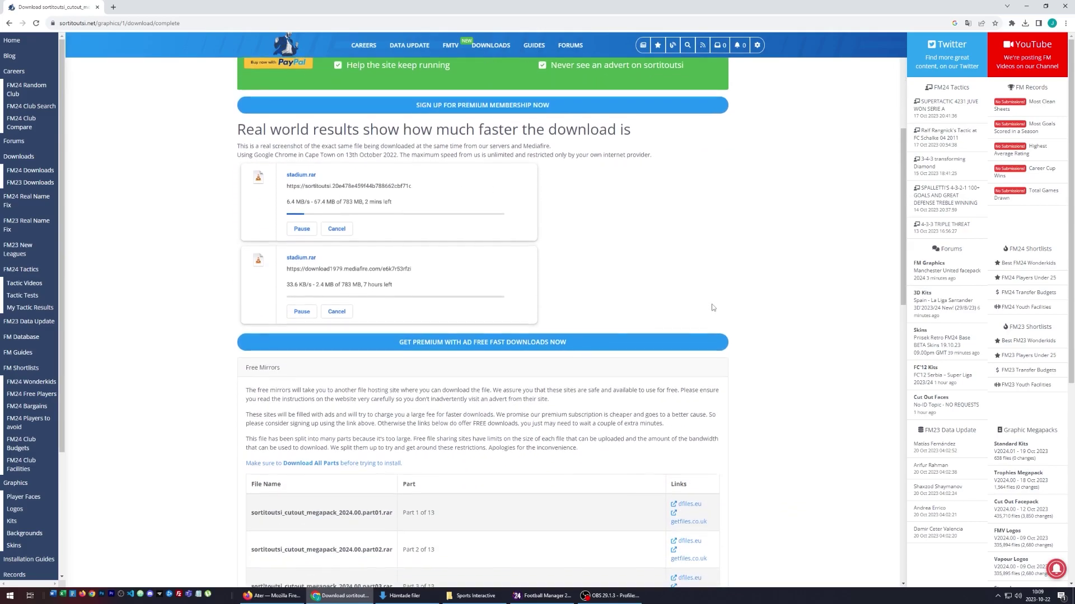
scroll(713, 305, down, 2)
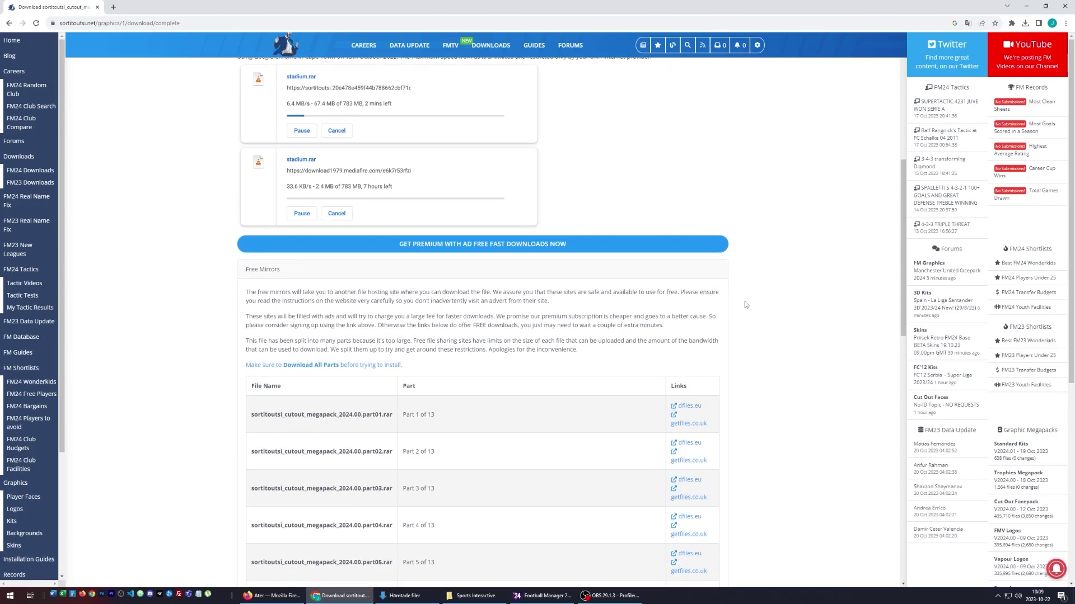
scroll(744, 304, down, 2)
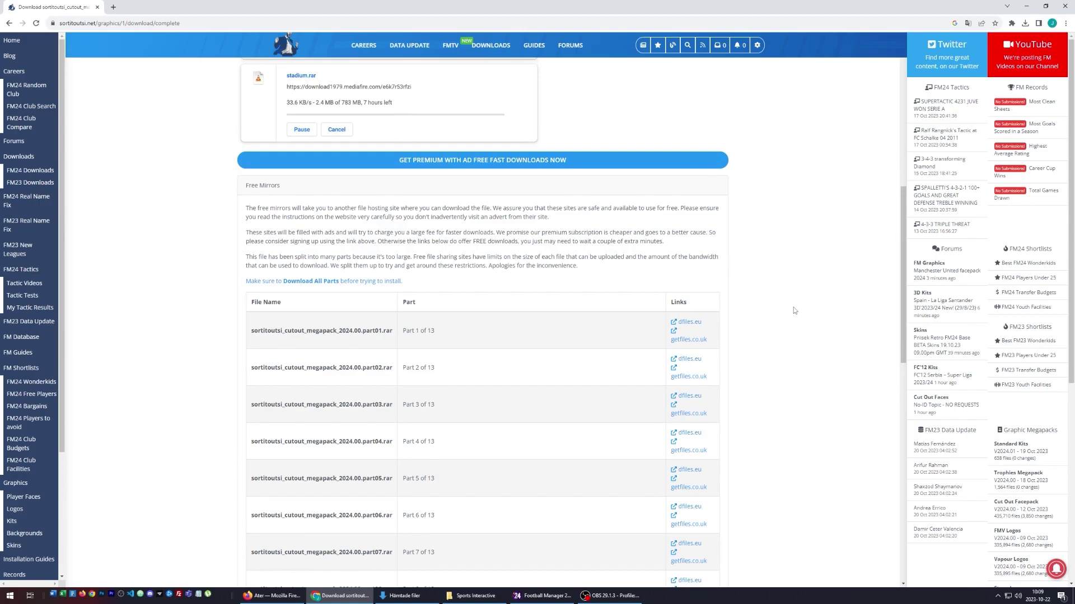
scroll(794, 310, down, 2)
scroll(793, 310, down, 2)
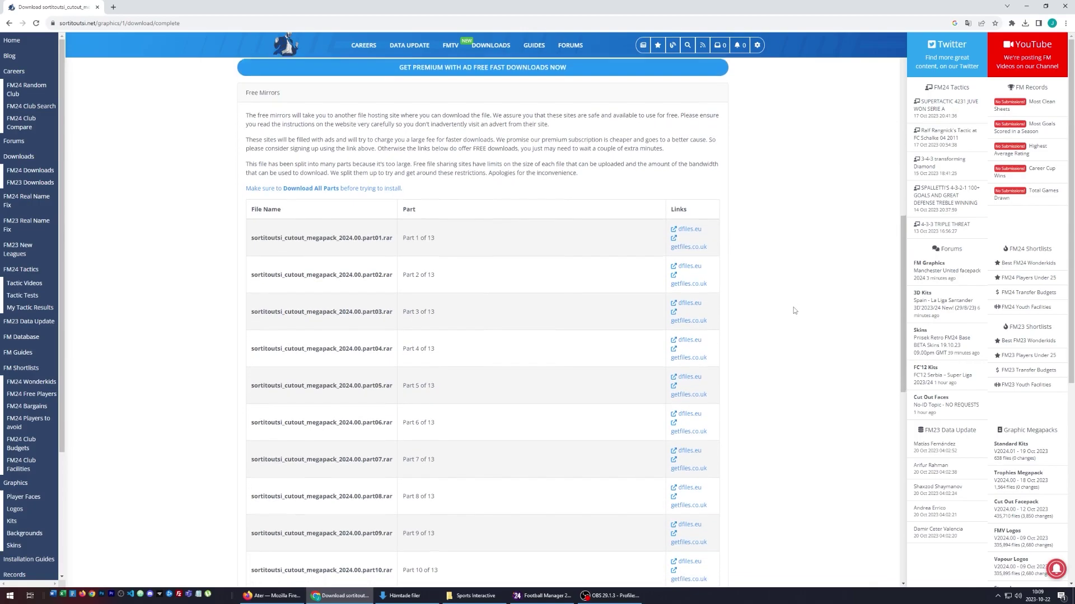
scroll(794, 310, down, 2)
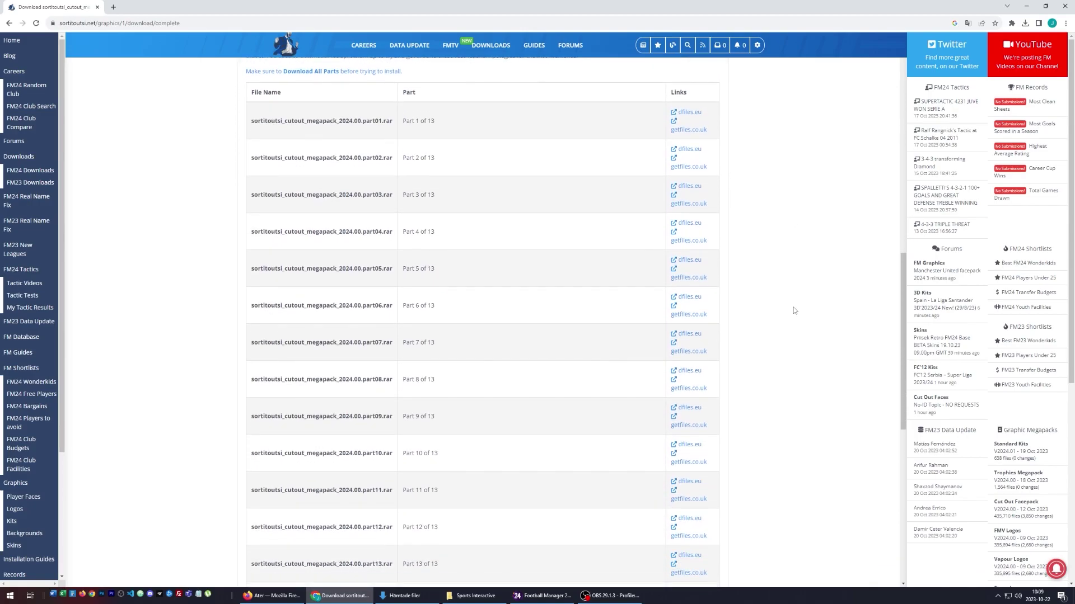
scroll(793, 308, down, 2)
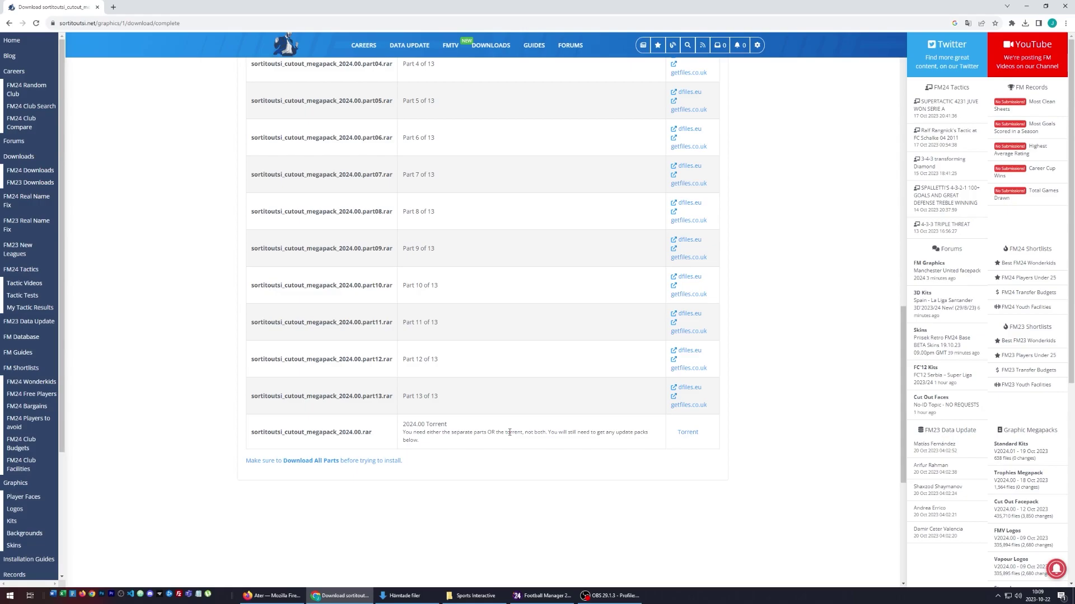
Download the megapack's 2024.00 torrent file and add it to µTorrent, starting the download into the Downloads folder
click(209, 595)
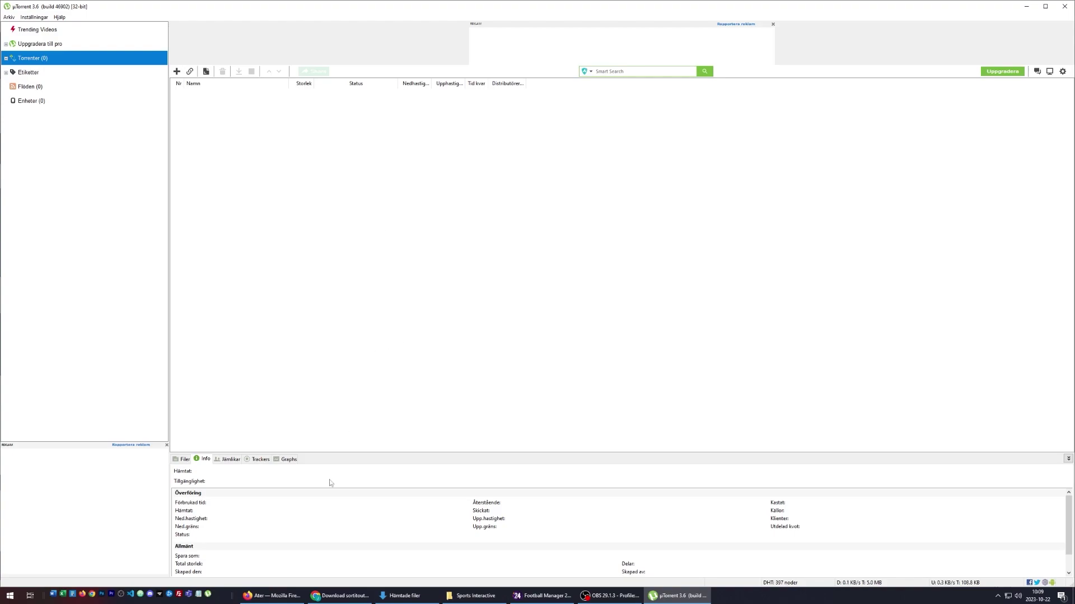
click(335, 597)
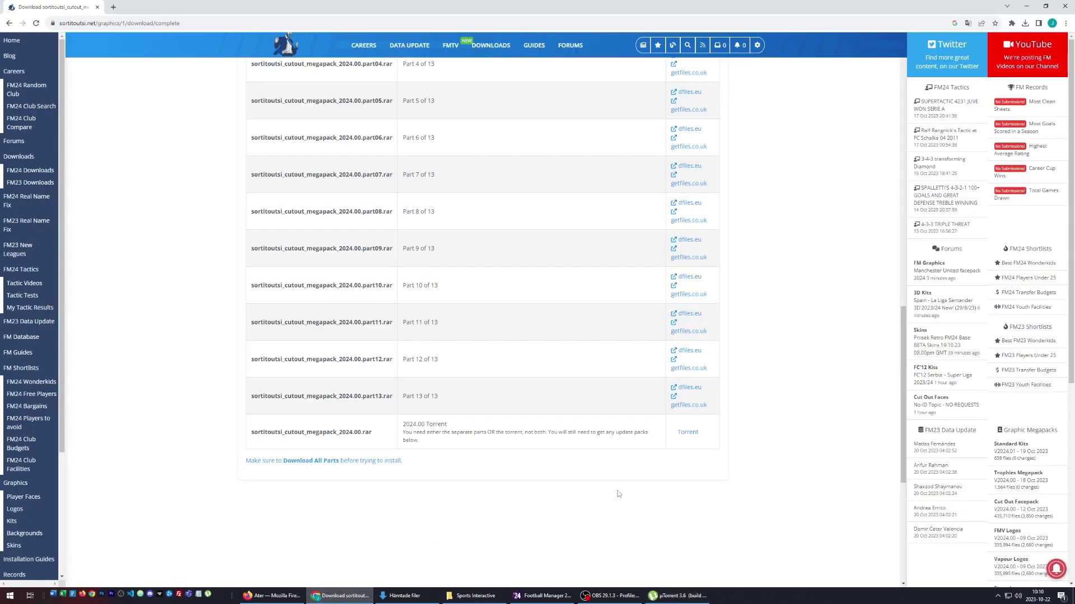
click(688, 432)
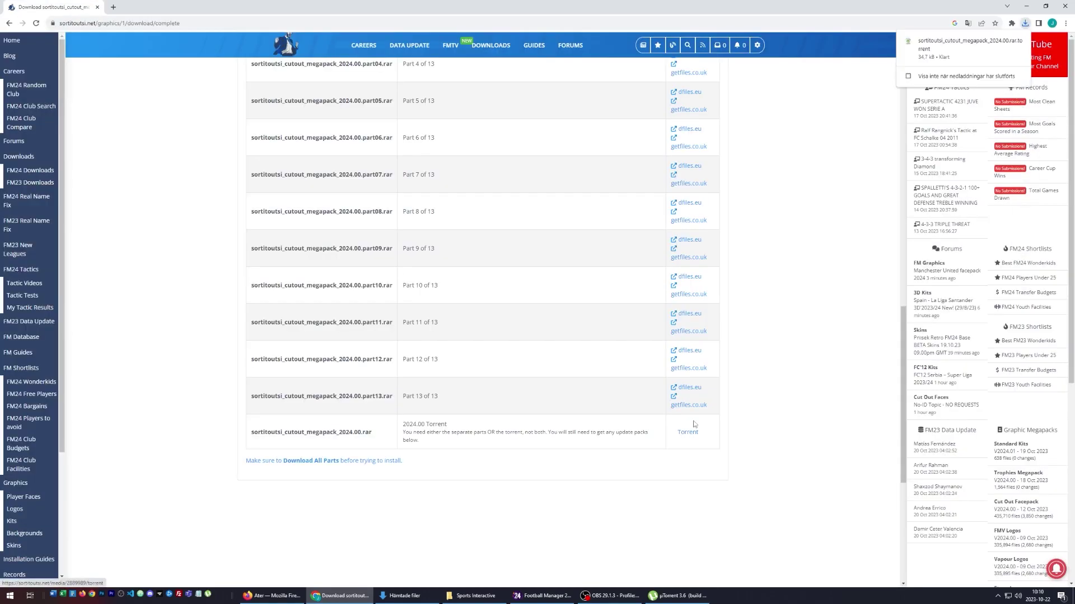
click(940, 44)
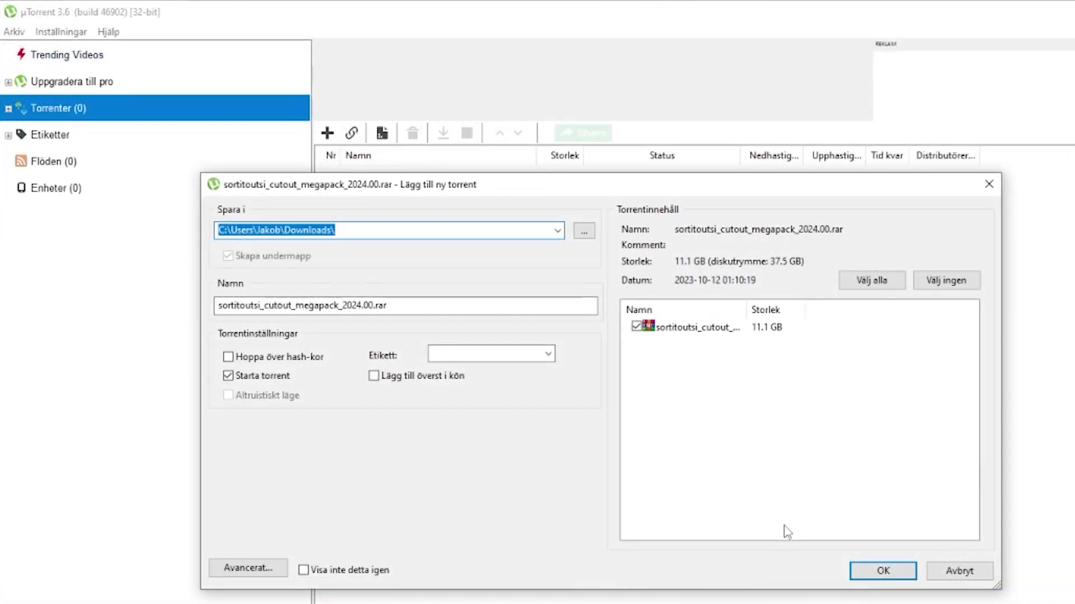
click(887, 571)
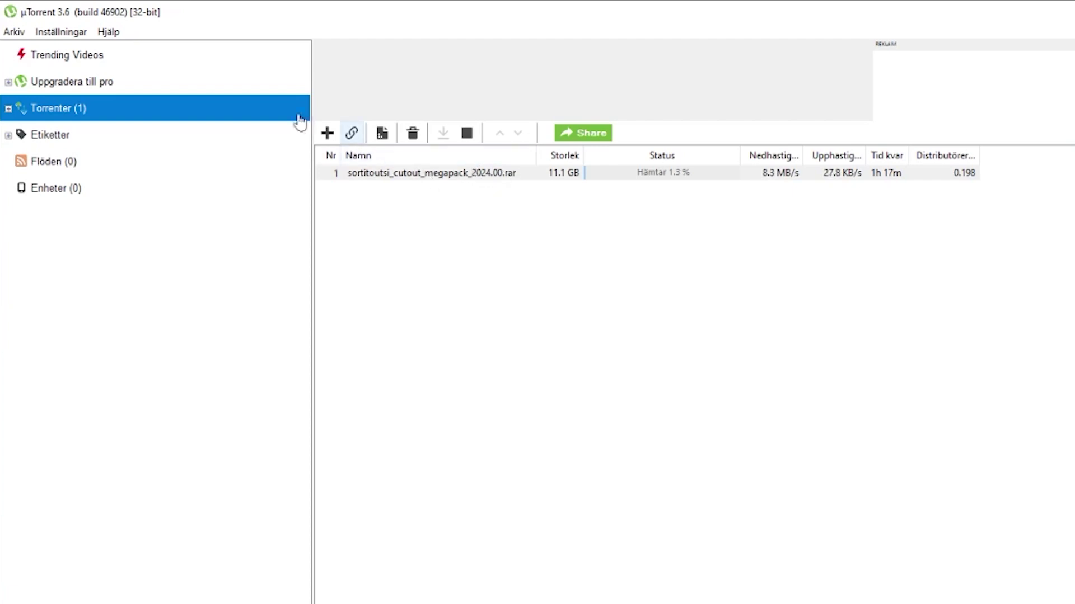
Exit µTorrent and decline making it the default program on its next launch
click(14, 31)
click(50, 166)
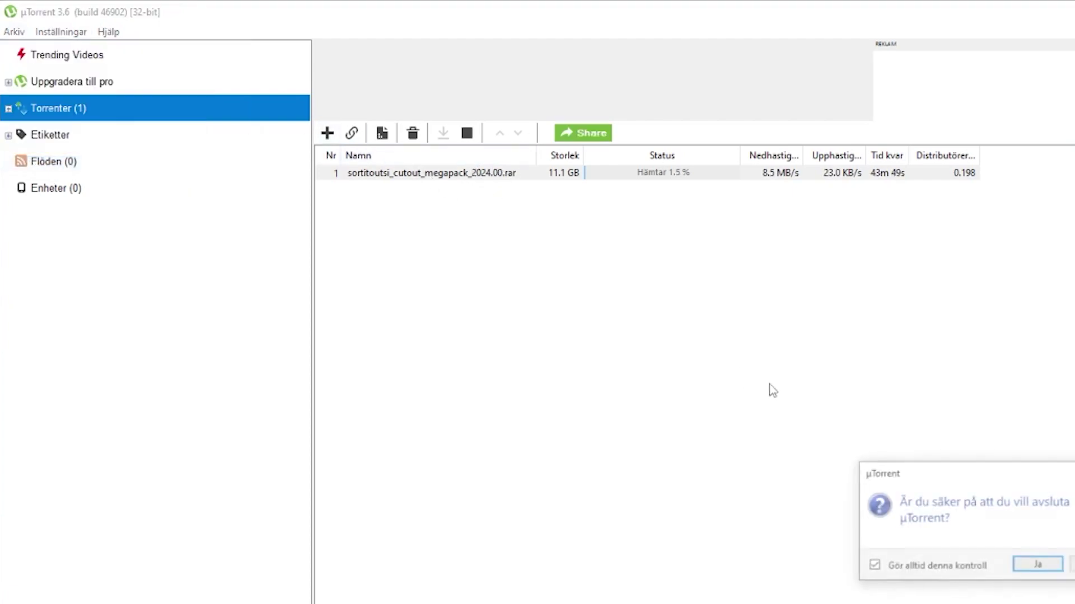
click(1045, 567)
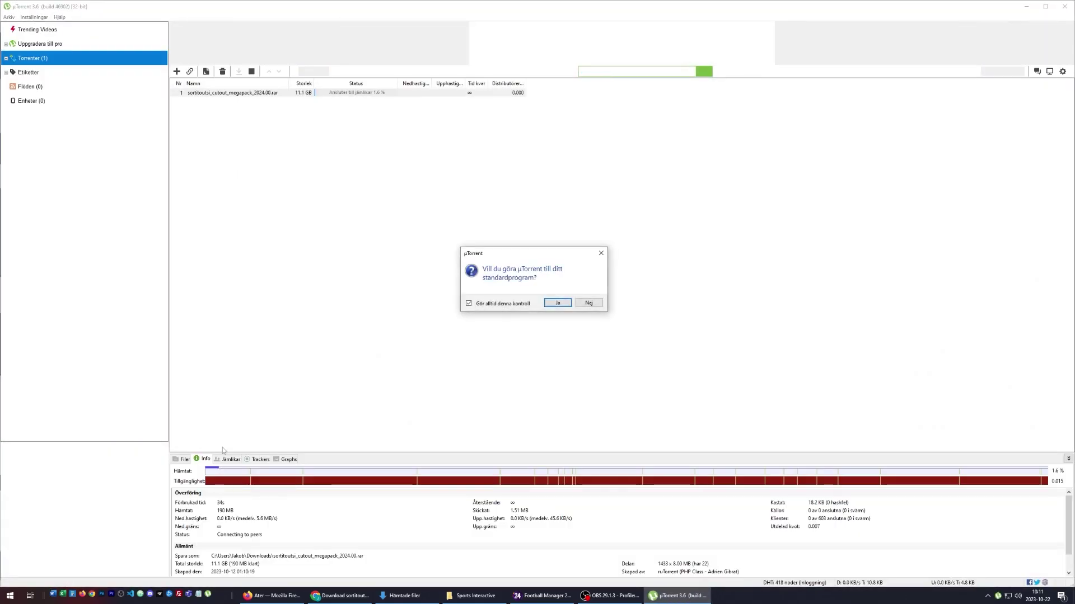
click(589, 303)
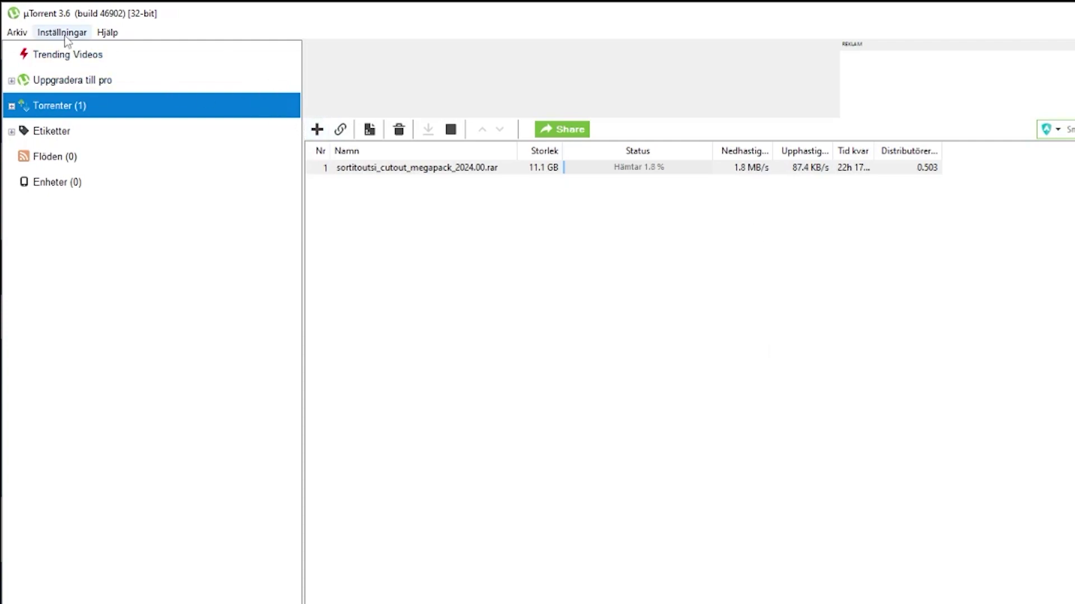
Exit µTorrent completely while the megapack torrent is still downloading, confirming the shutdown
click(17, 32)
click(72, 160)
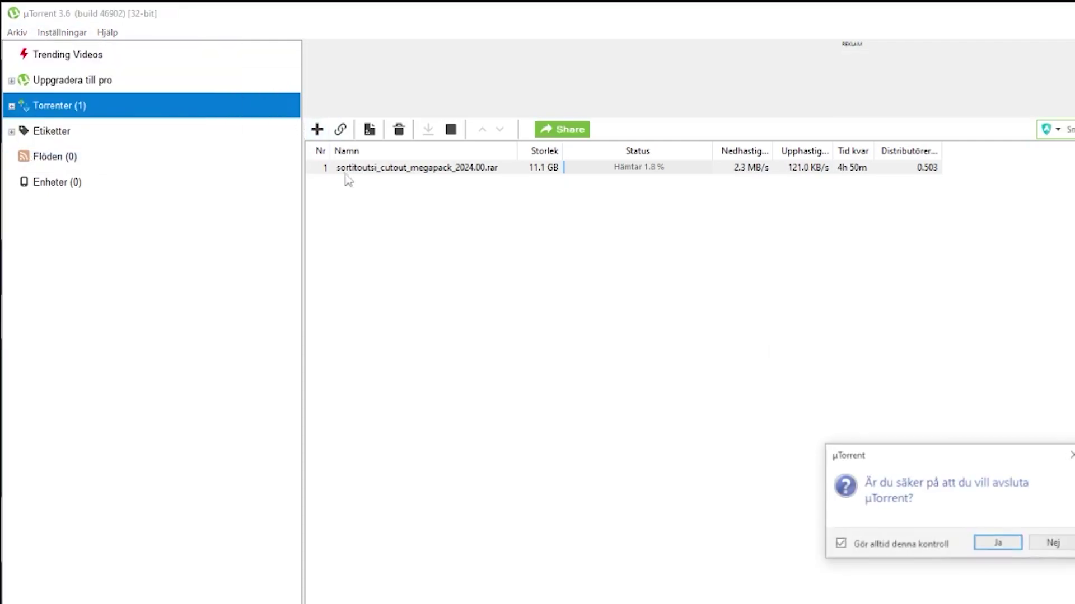
click(1002, 546)
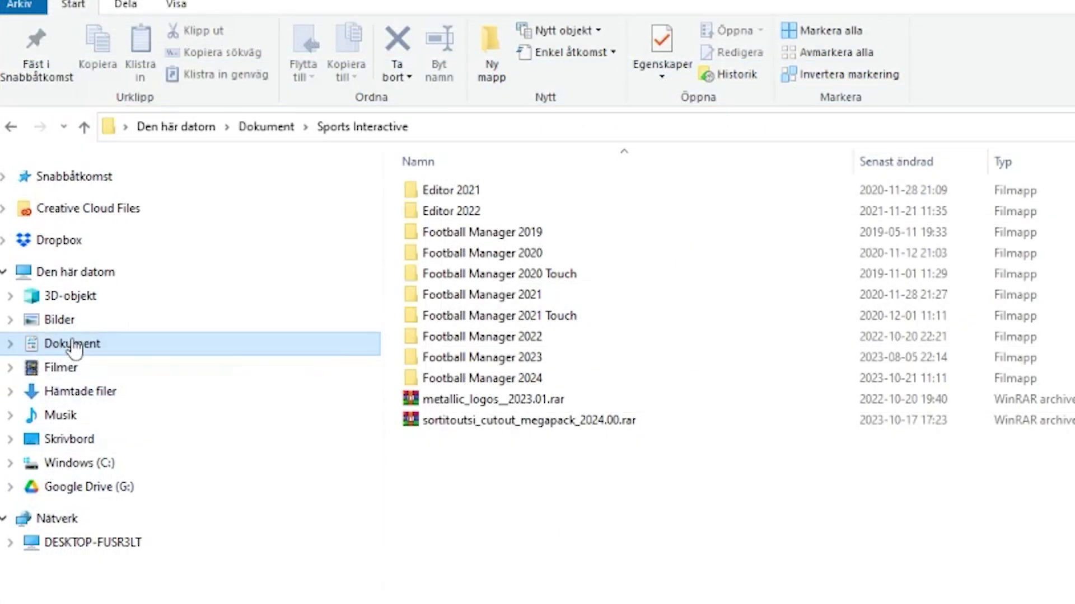
Look inside the Football Manager 2024 folder under Documents > Sports Interactive and go back to the Sports Interactive folder
click(72, 348)
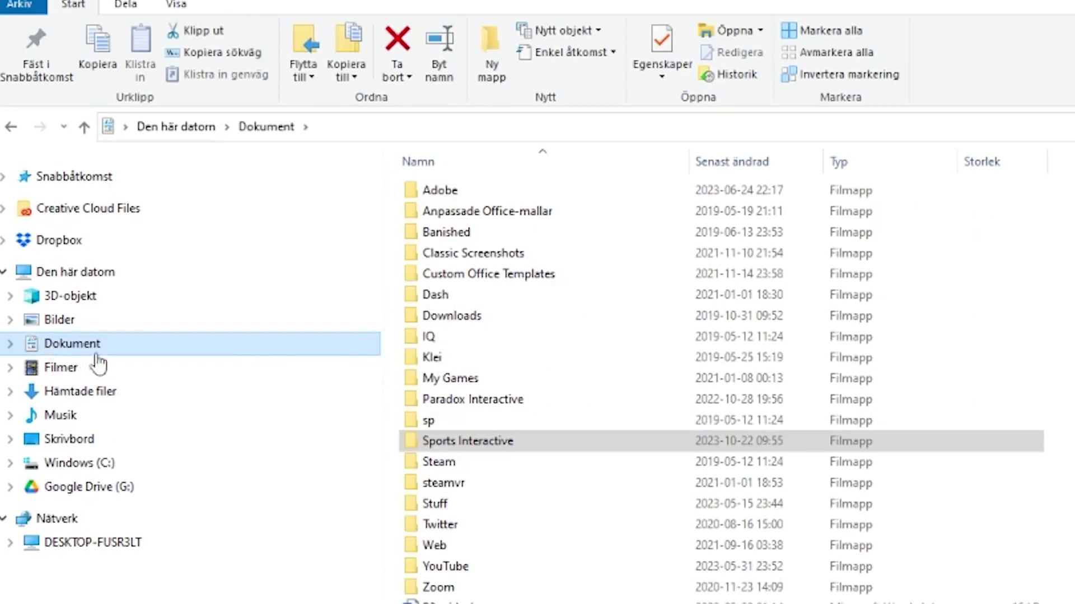
double_click(449, 446)
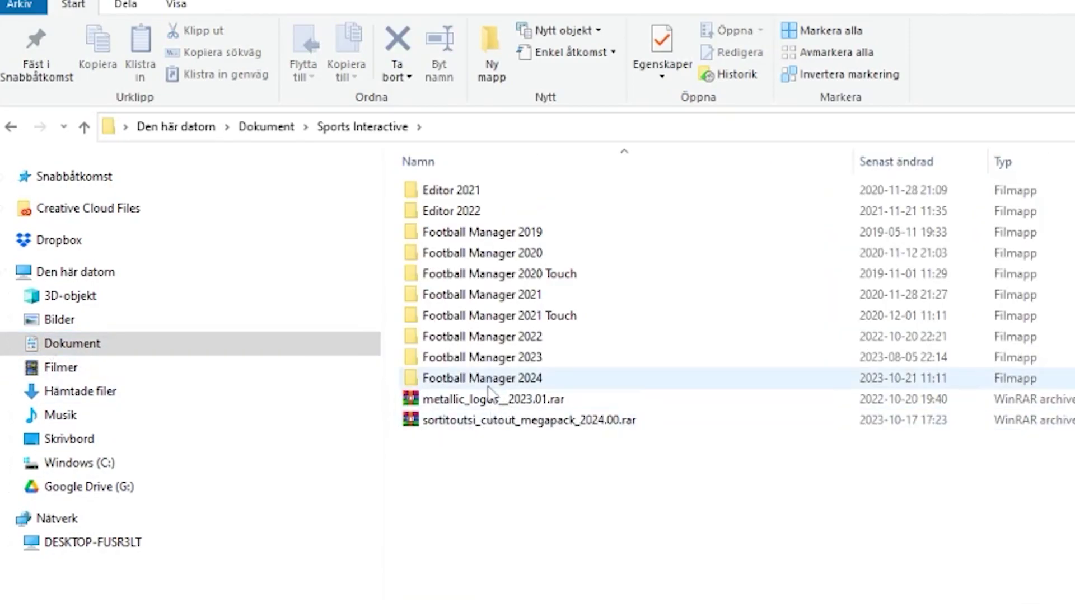
double_click(511, 378)
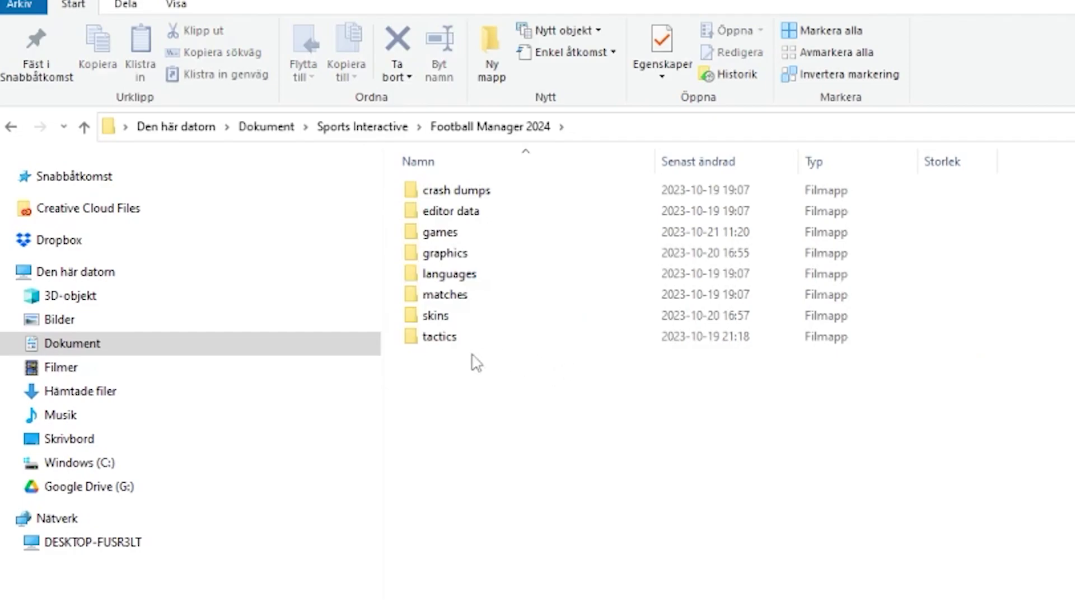
key(alt+Left)
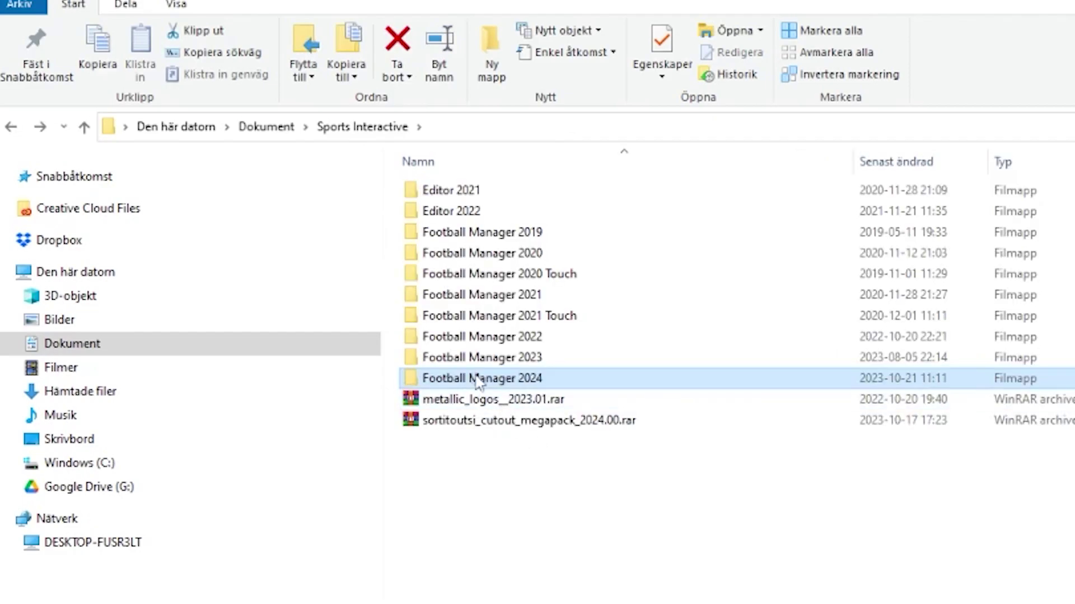
click(494, 485)
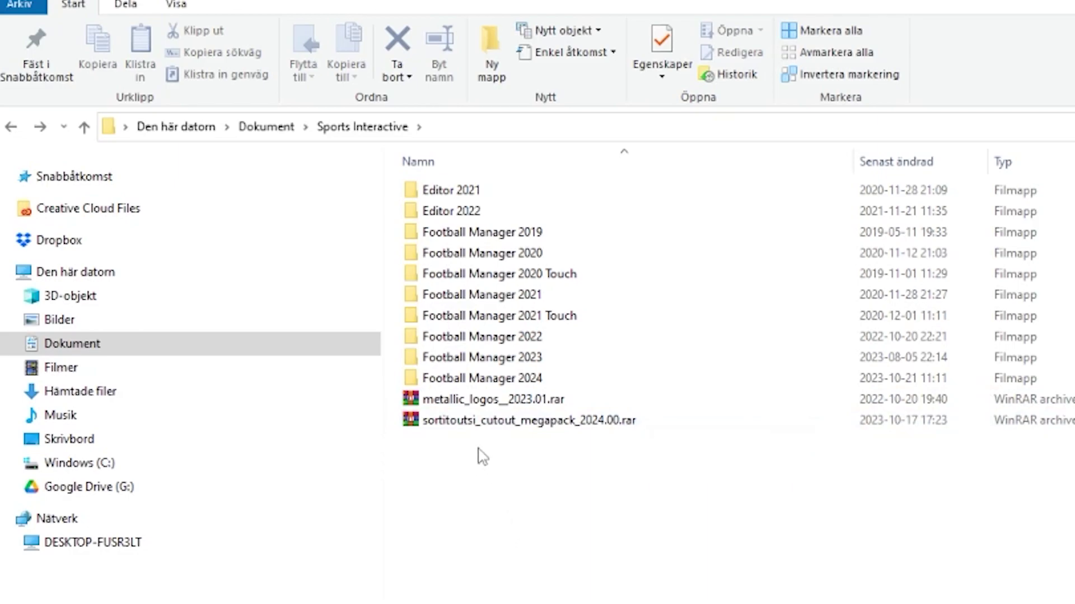
Extract sortitoutsi_cutout_megapack_2024.00.rar into a folder of the same name inside Sports Interactive
right_click(480, 422)
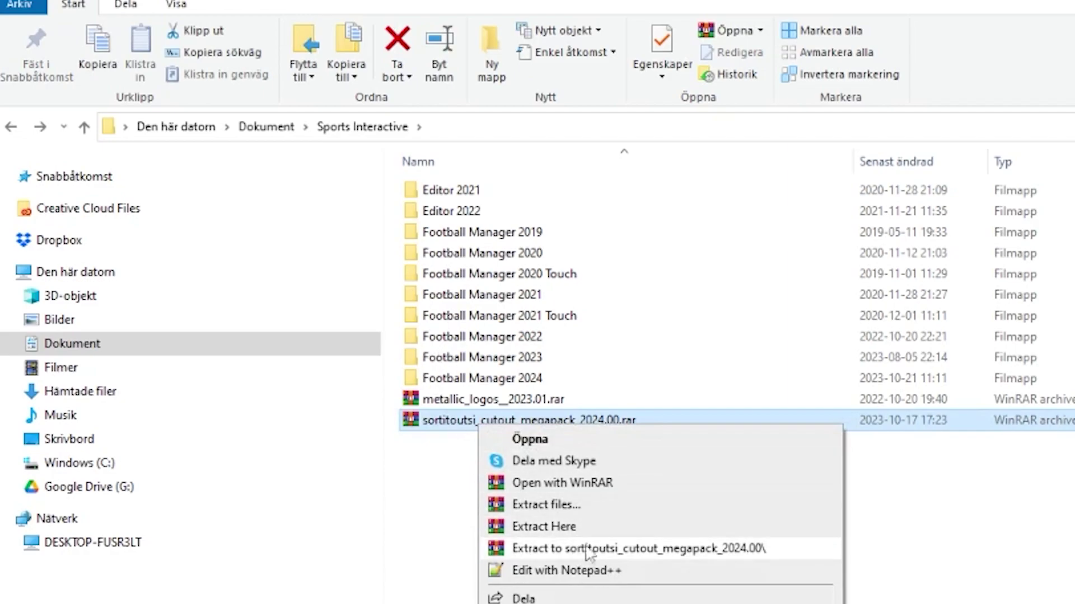
click(637, 553)
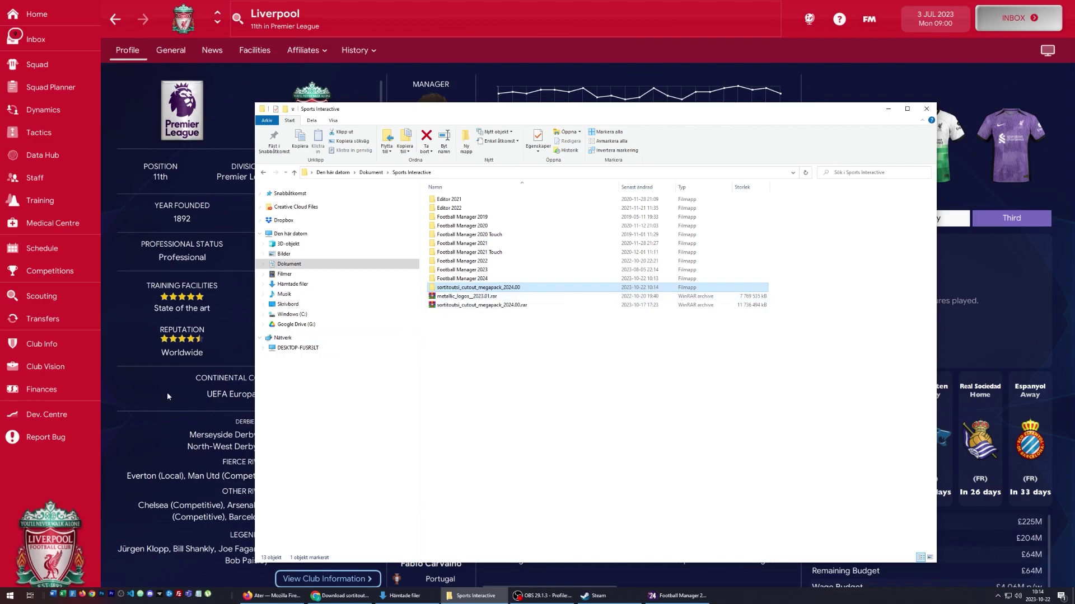
Switch to Football Manager 2024, look at Virgil van Dijk's portrait from the Liverpool profile, and return to the Sports Interactive folder in File Explorer
click(149, 431)
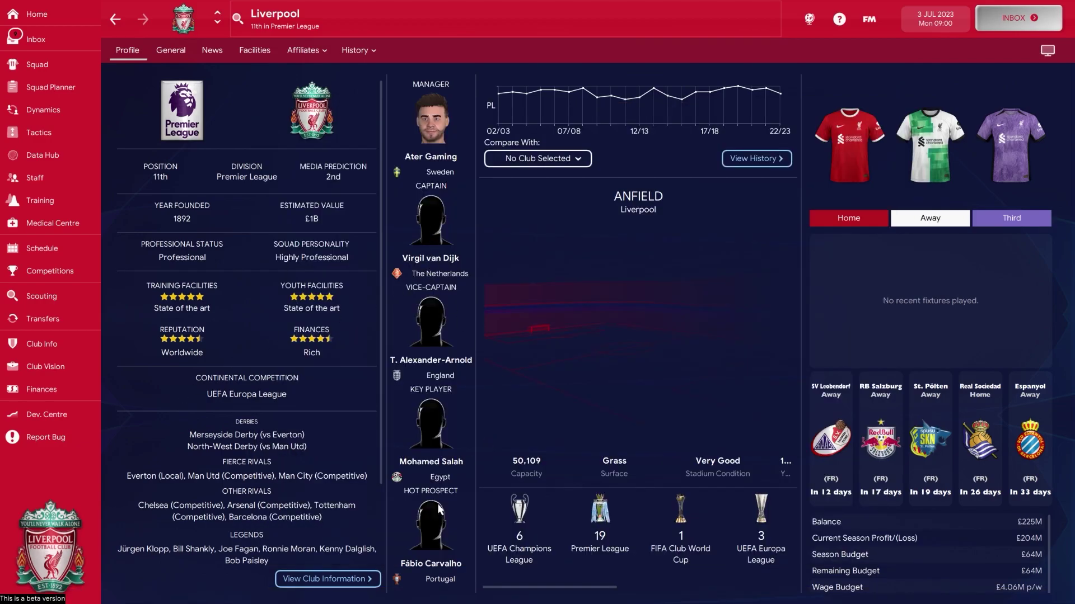
click(444, 263)
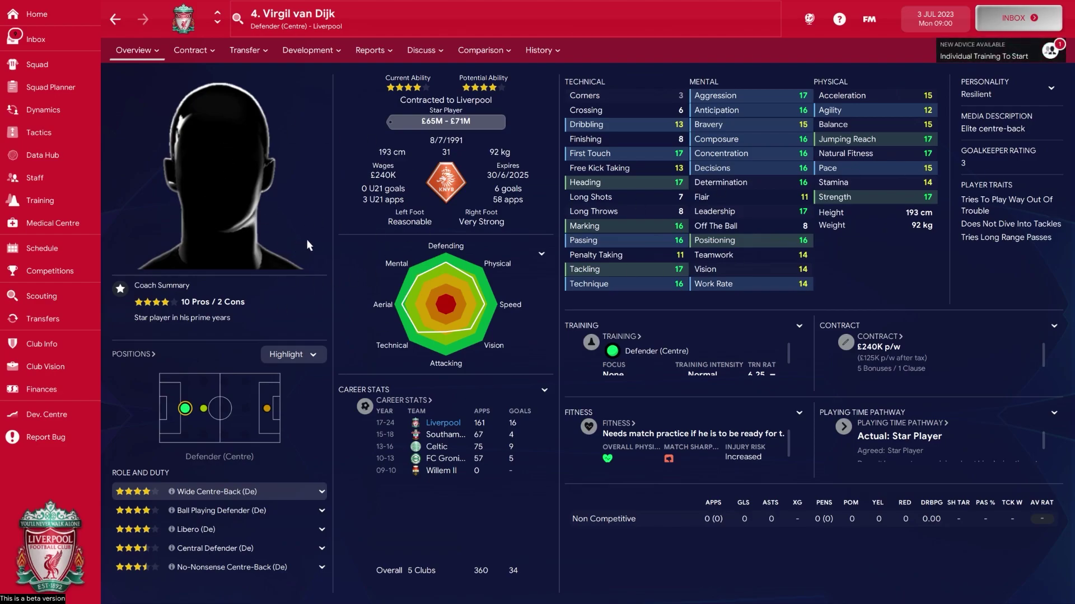
key(BackSpace)
key(alt+Tab)
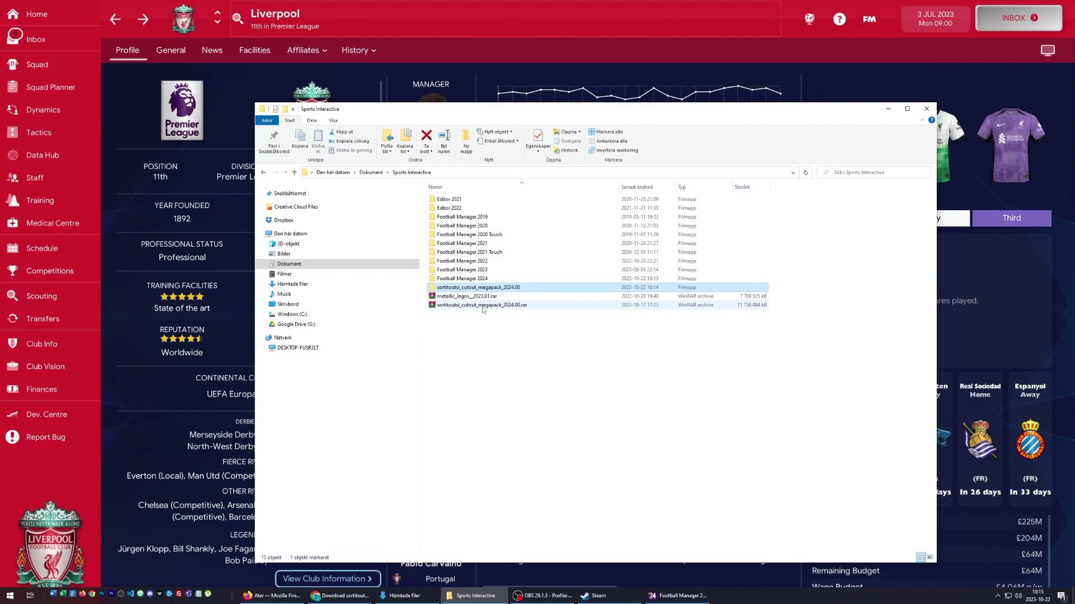
Open the extracted megapack's sortitoutsi folder and look inside its faces and iconfaces folders
double_click(473, 288)
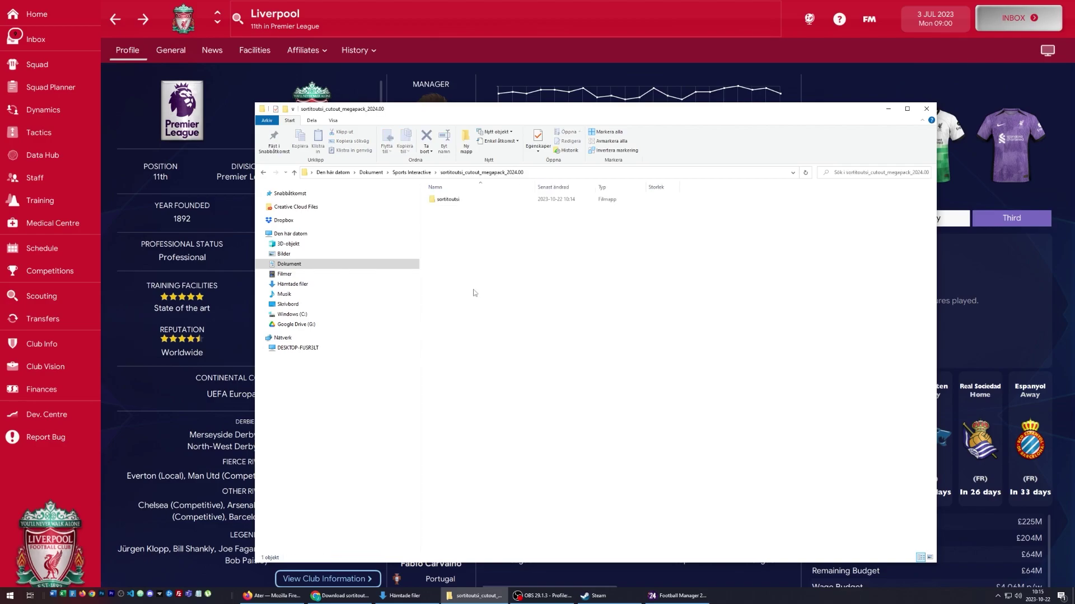
double_click(448, 200)
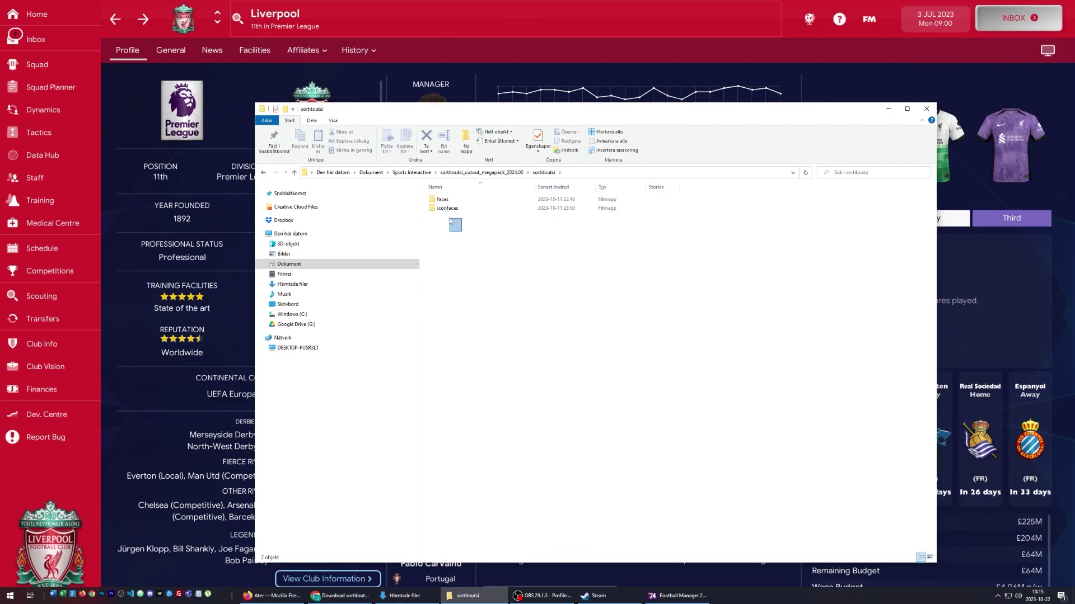
click(443, 201)
double_click(448, 201)
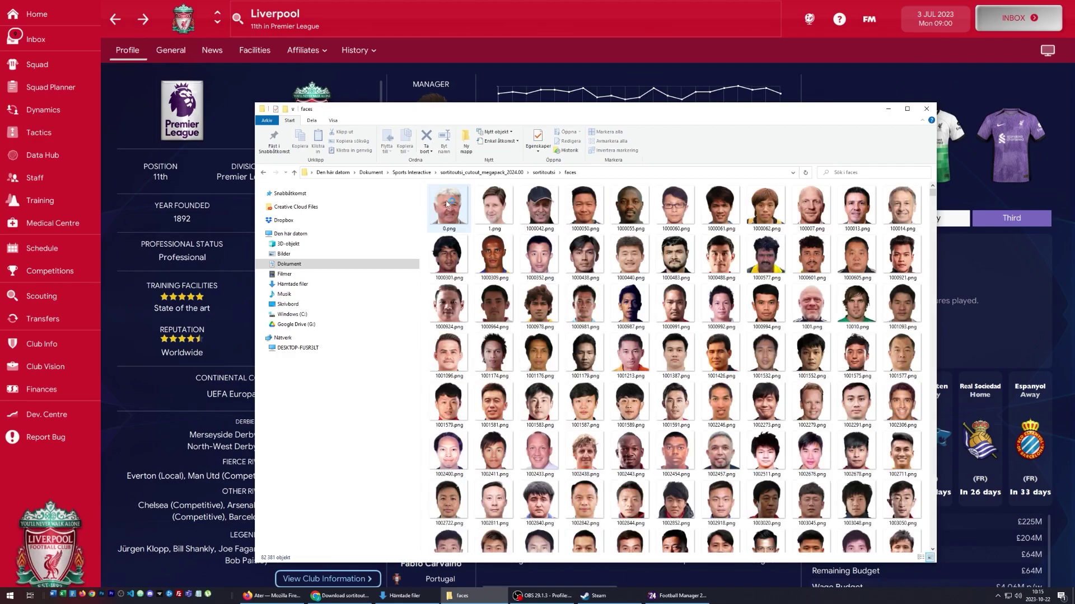
key(alt+Left)
double_click(447, 209)
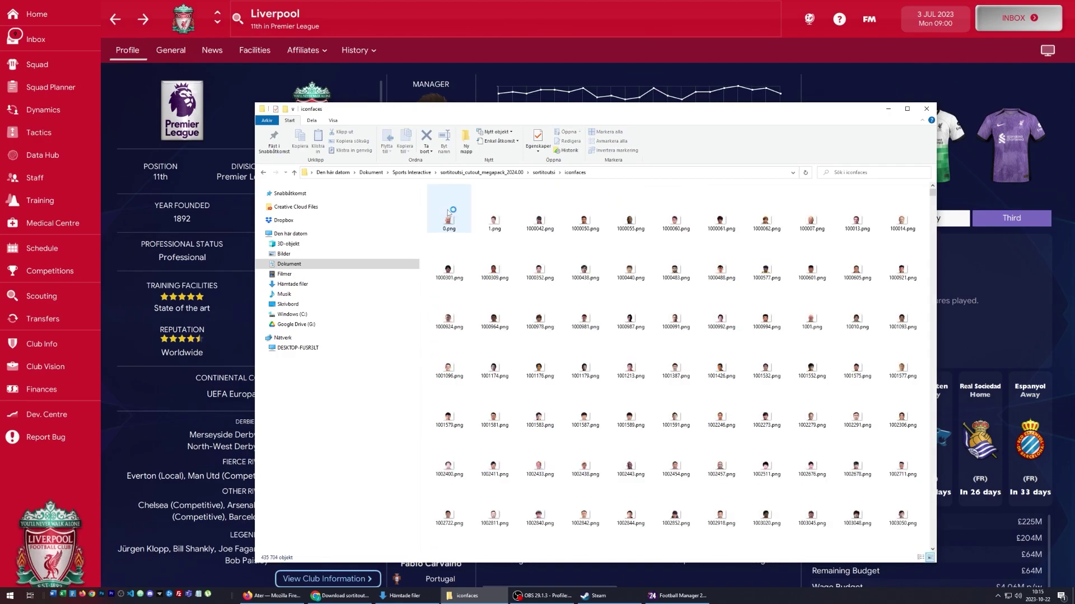
key(alt+Left)
Move the faces and iconfaces folders up to Sports Interactive and from there into the Football Manager 2024 folder
drag(451, 228, 415, 176)
click(412, 173)
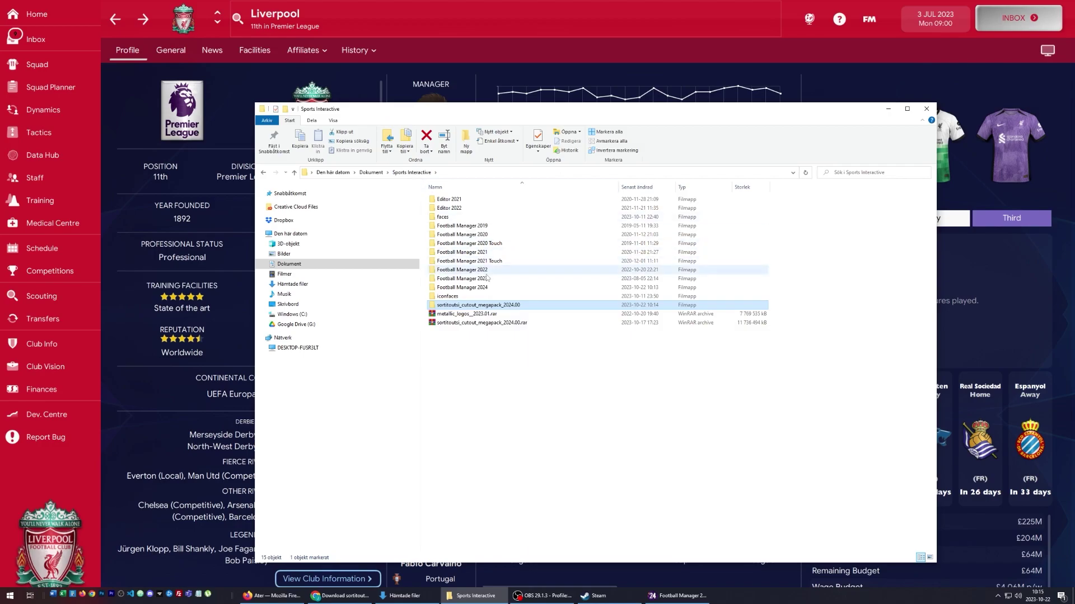
click(451, 297)
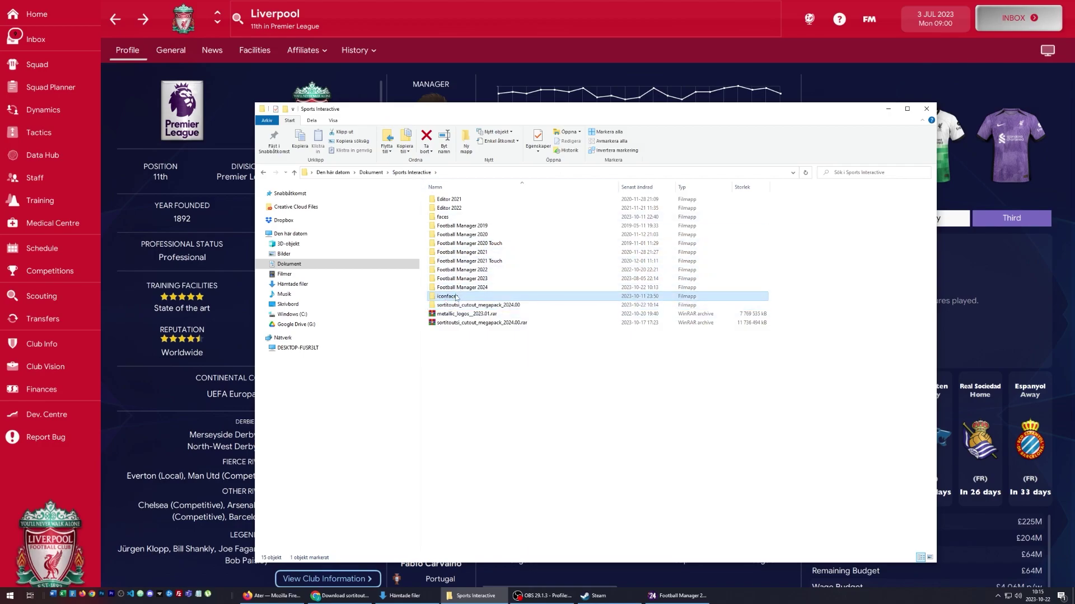
drag(456, 297, 483, 262)
drag(445, 217, 483, 288)
double_click(507, 279)
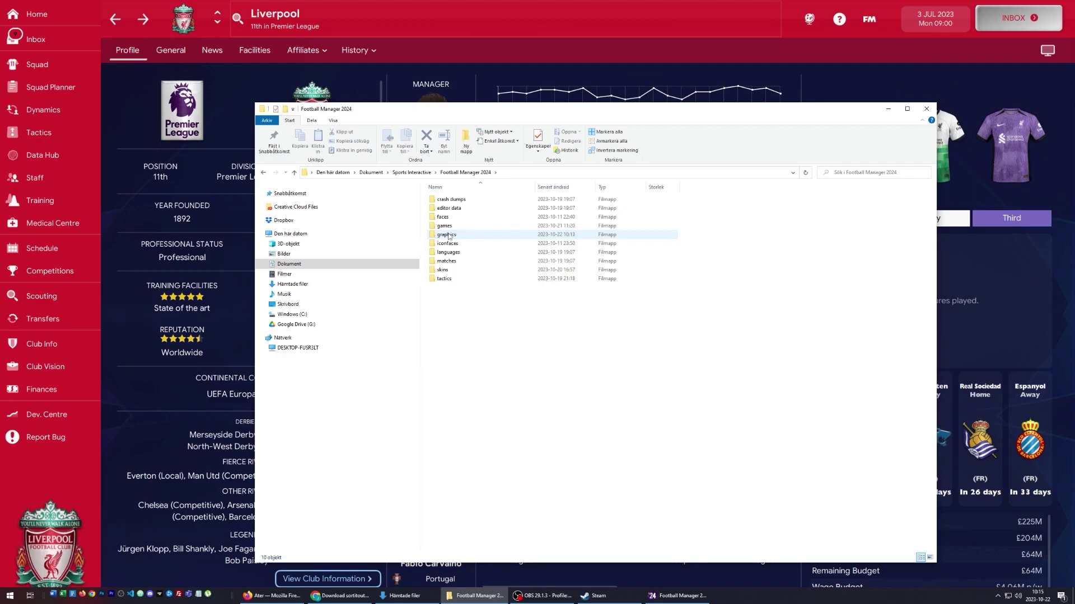
Move the faces and iconfaces folders into the graphics folder of Football Manager 2024 and open that folder
drag(443, 217, 449, 237)
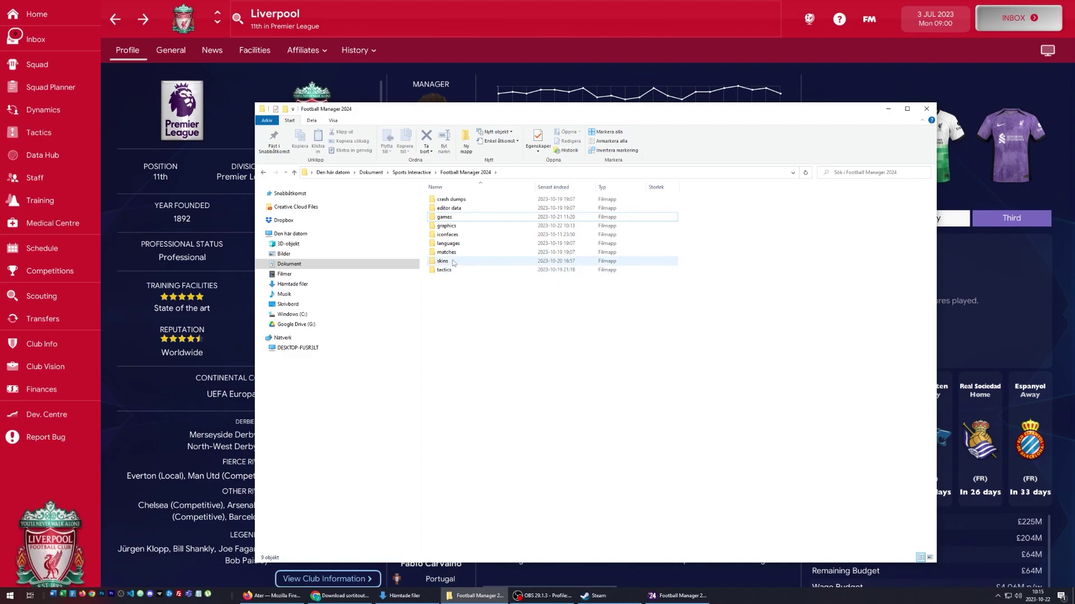
drag(446, 235, 456, 226)
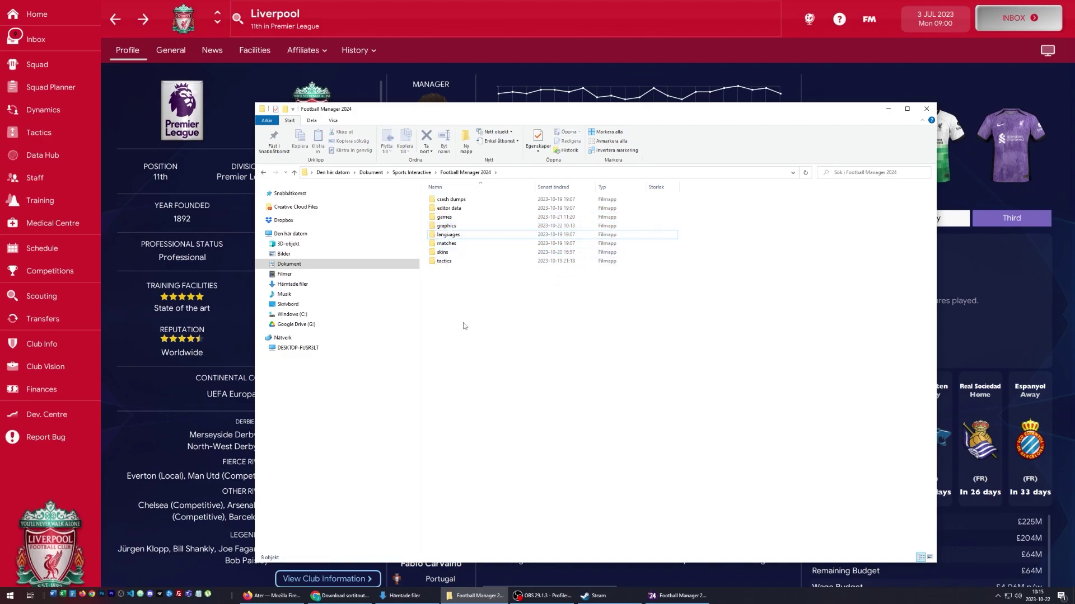
right_click(467, 327)
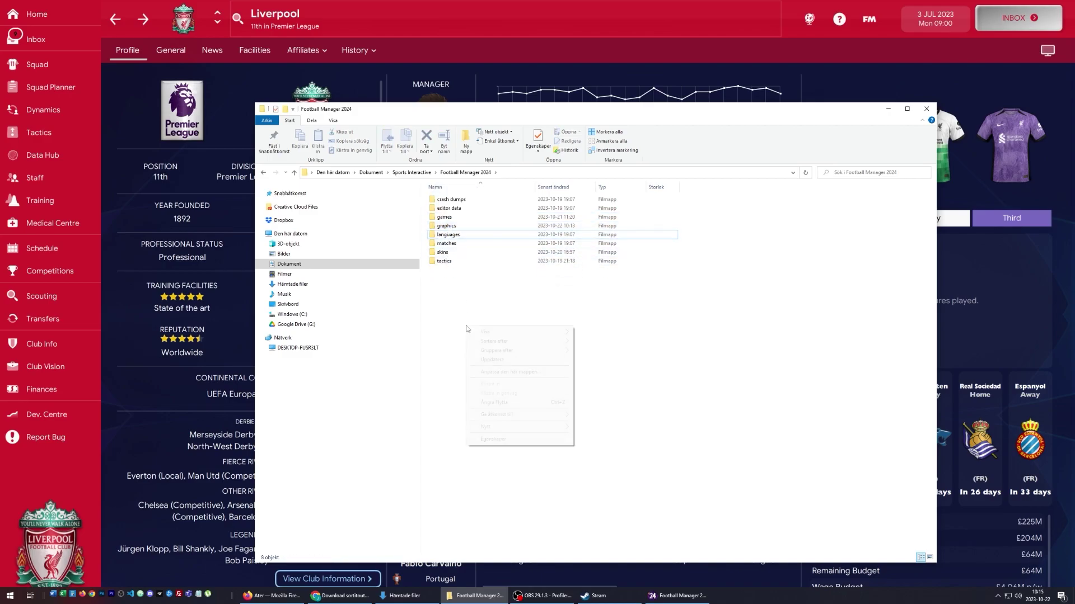
click(669, 286)
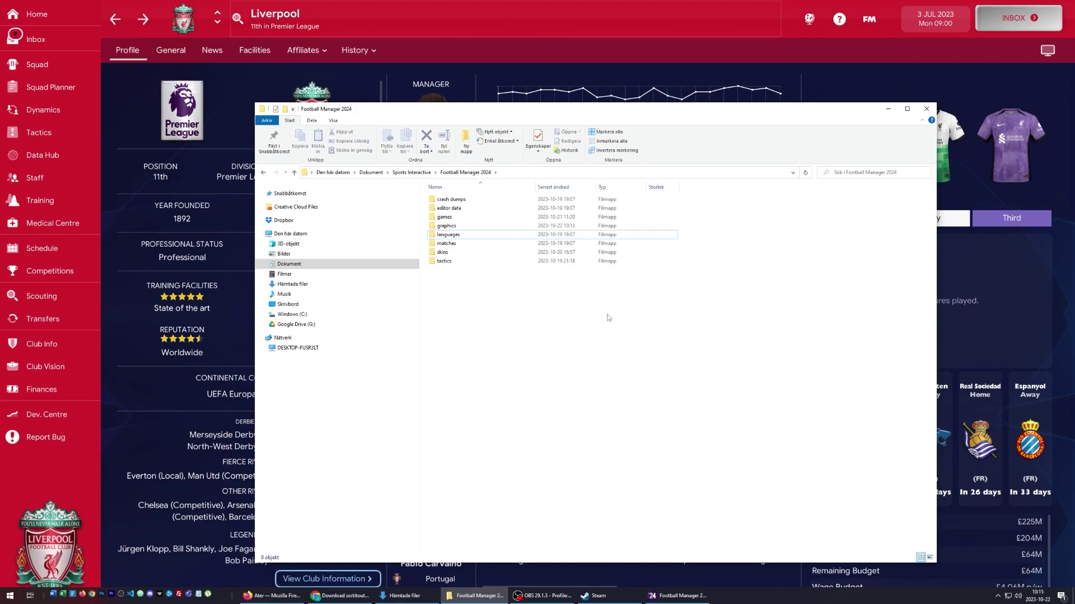
double_click(446, 225)
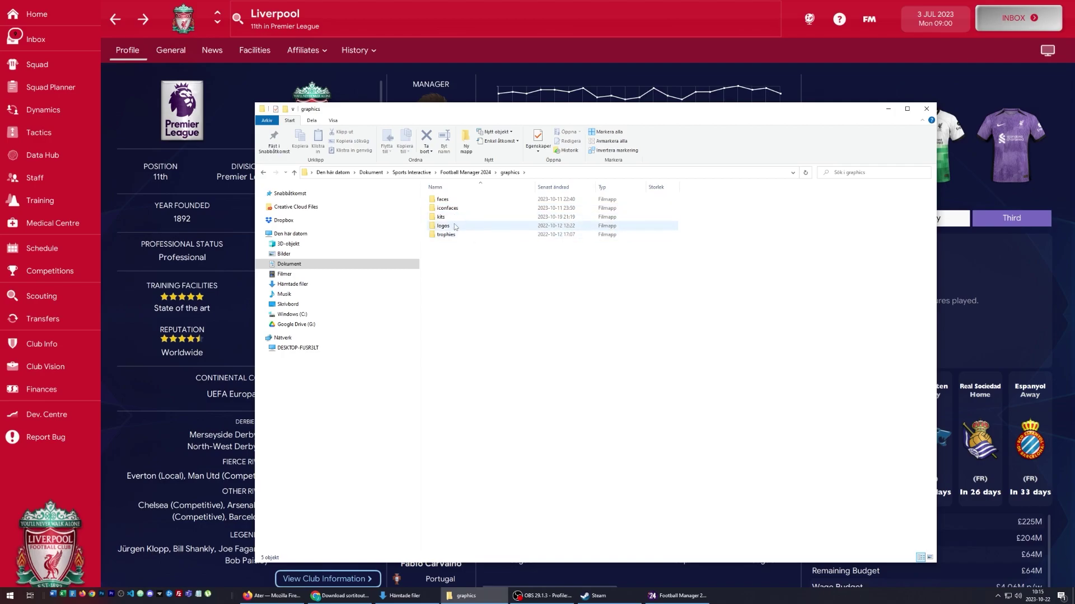
In Football Manager's advanced interface preferences, disable caching for page loading, enable reloading the skin when confirming changes, and confirm
click(150, 426)
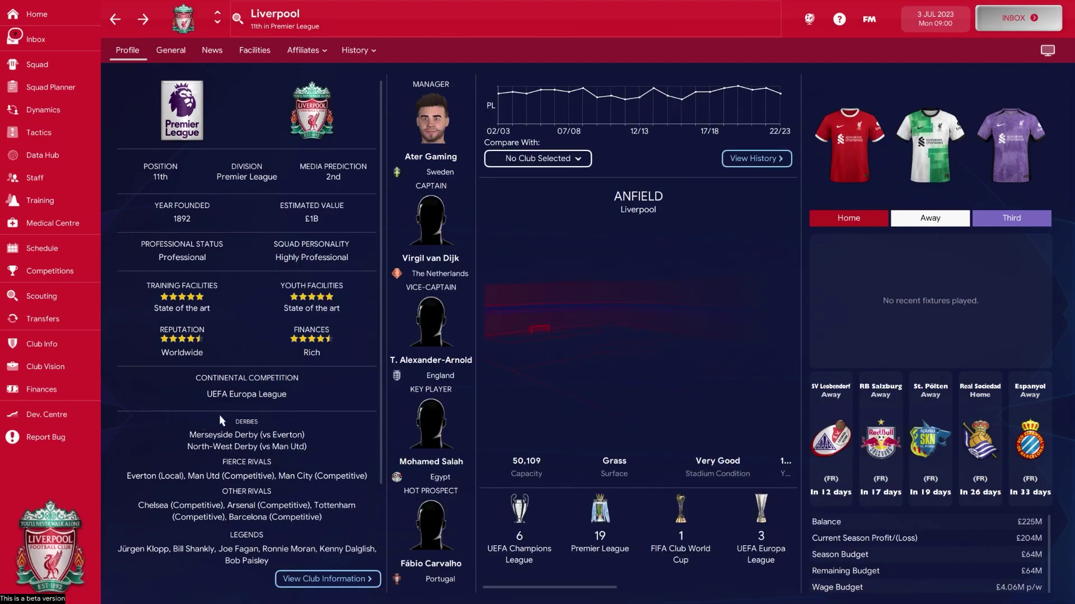
click(869, 20)
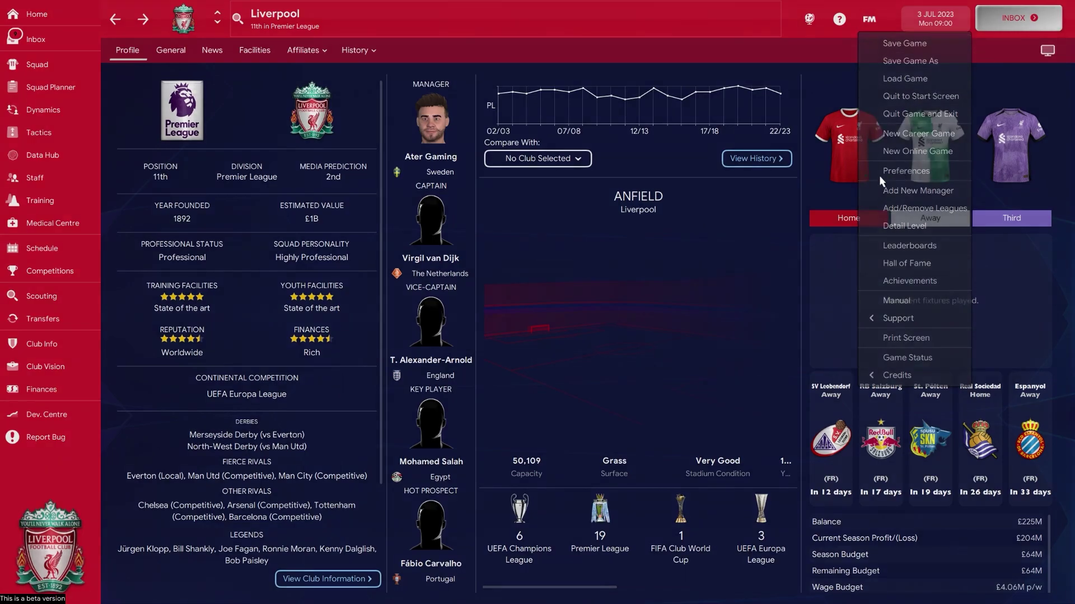
click(907, 171)
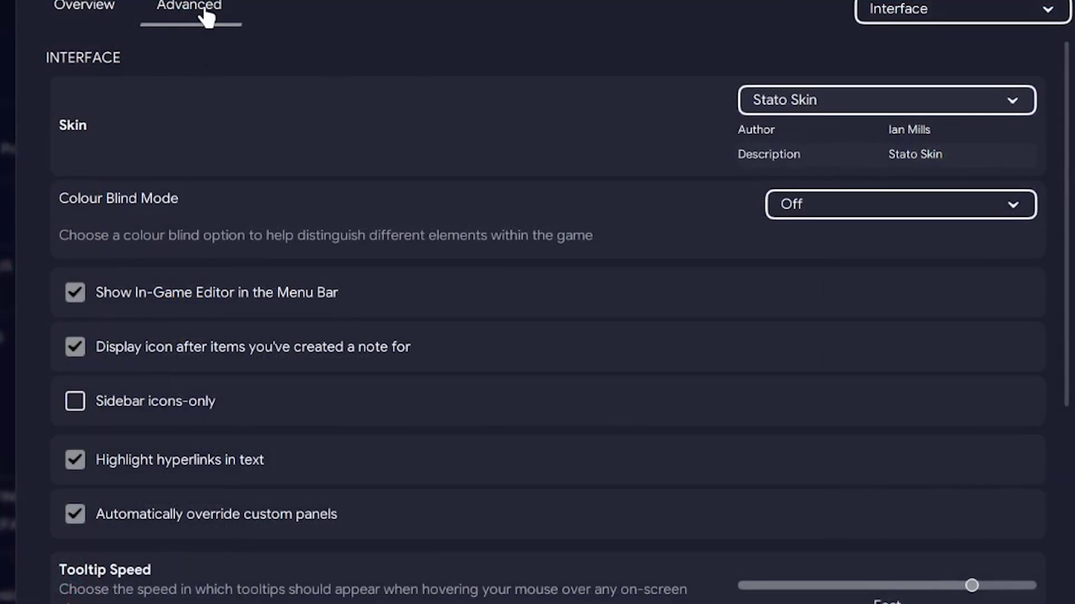
scroll(515, 238, down, 10)
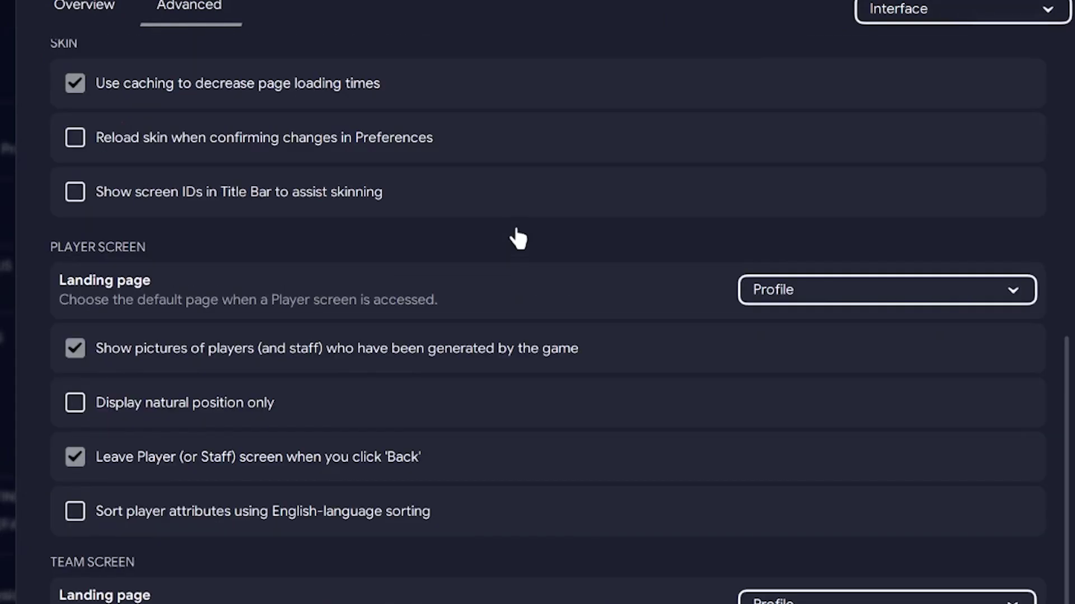
scroll(512, 237, up, 3)
scroll(358, 278, up, 3)
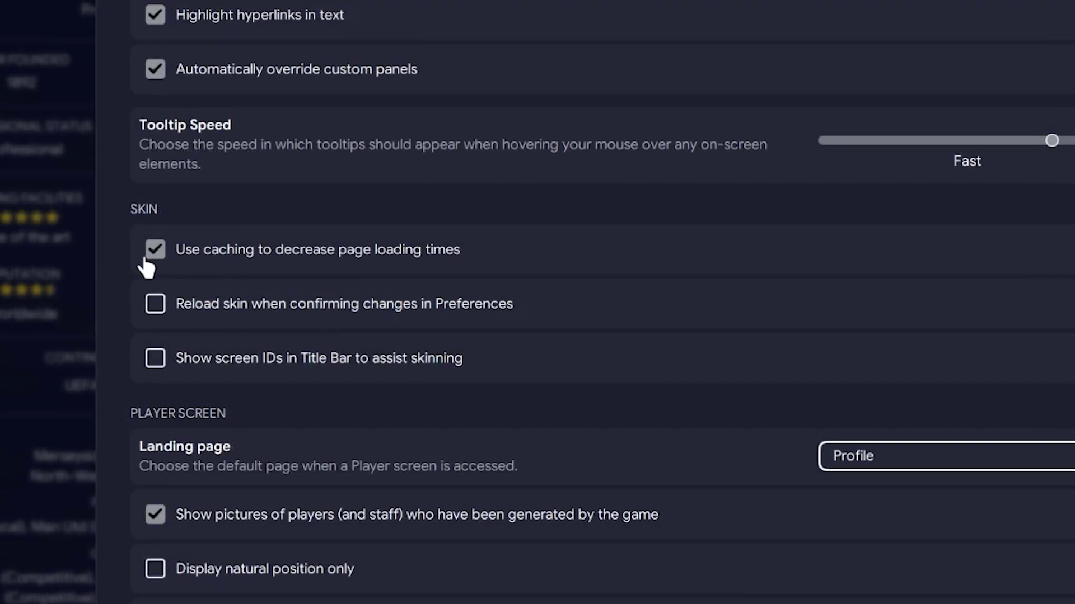
click(159, 252)
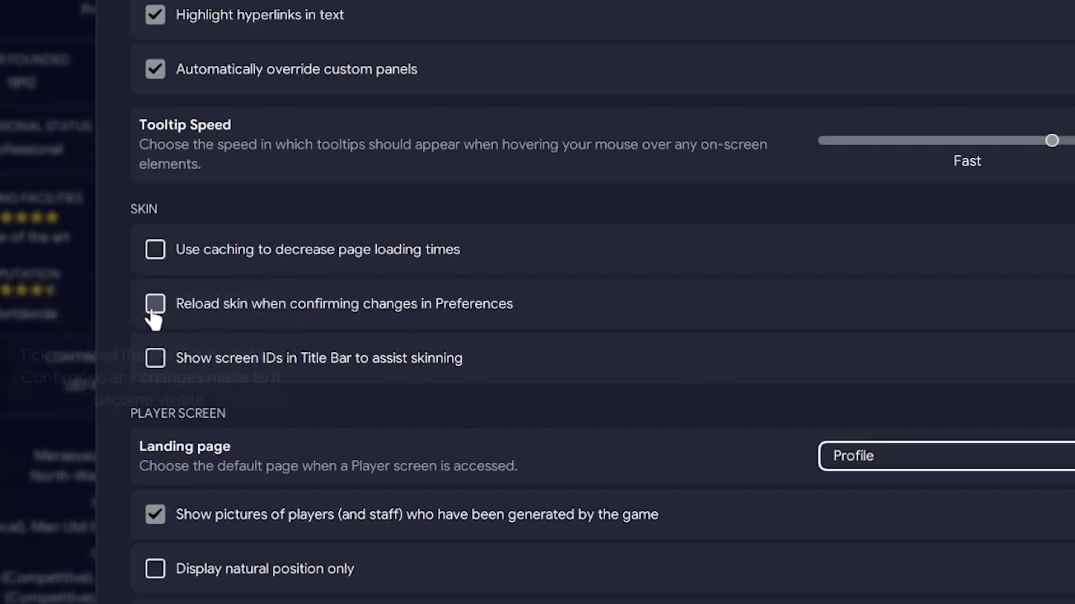
click(153, 309)
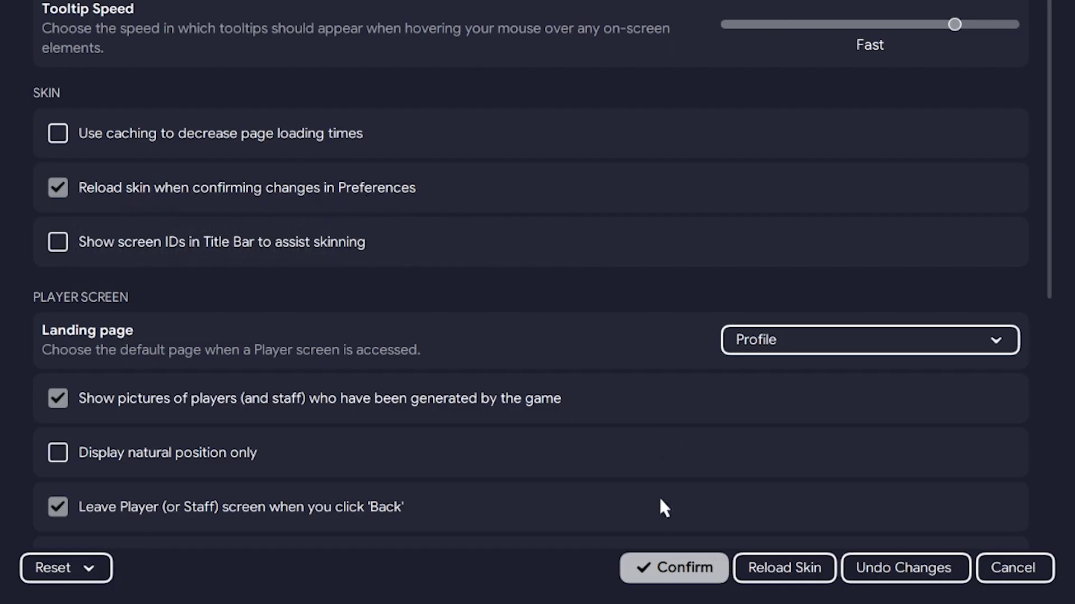
click(663, 567)
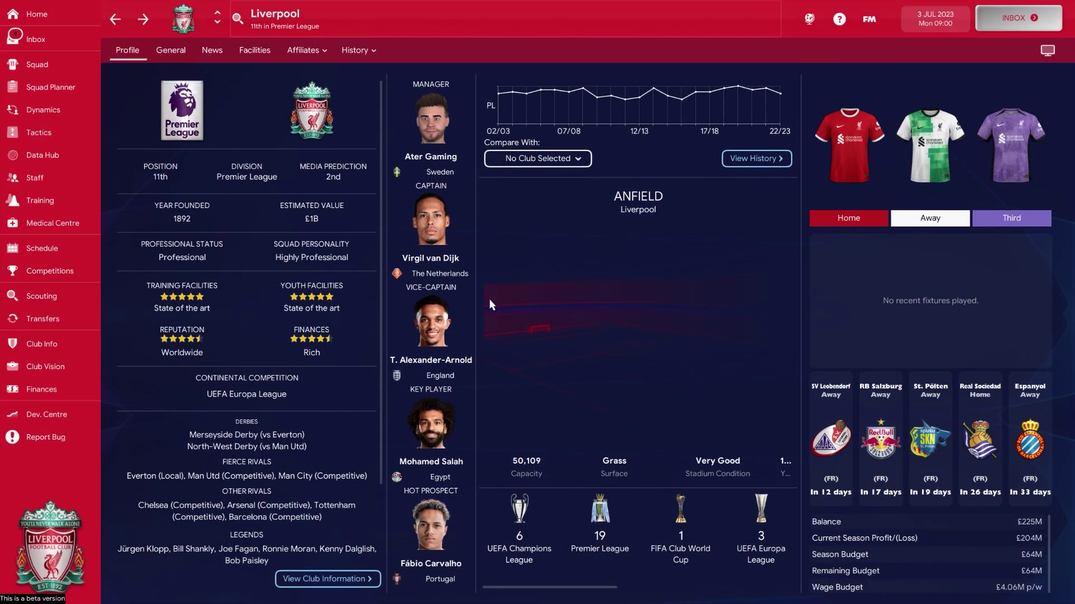
Open Virgil van Dijk's player profile from the Liverpool page to check his portrait
click(432, 259)
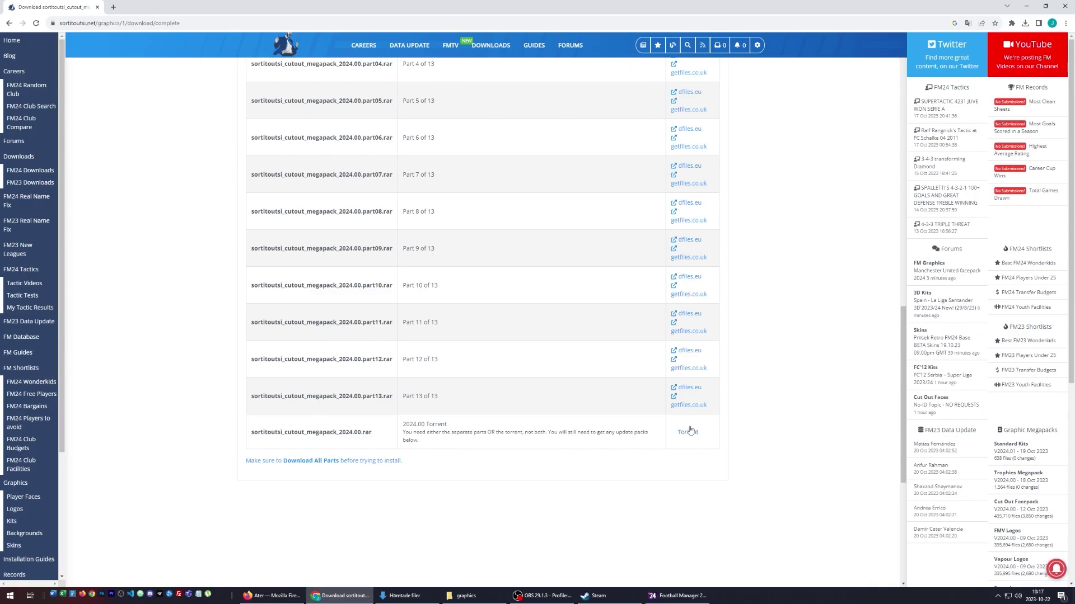
Switch to Chrome and review the megapack download page's premium membership offer and free mirror links
scroll(769, 343, up, 11)
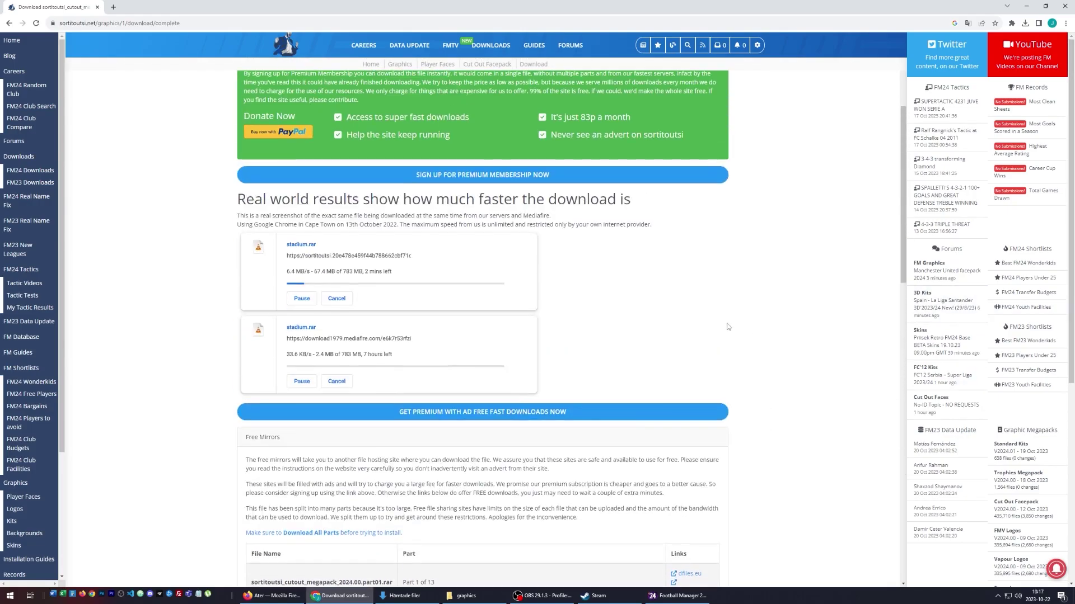
scroll(727, 327, up, 4)
scroll(592, 308, down, 16)
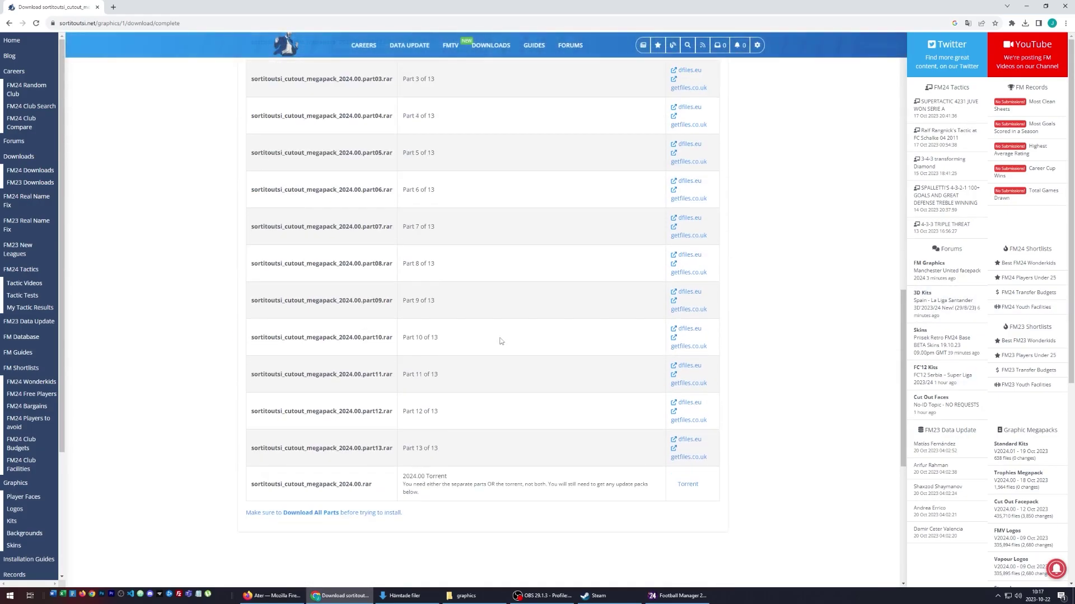
scroll(578, 323, up, 15)
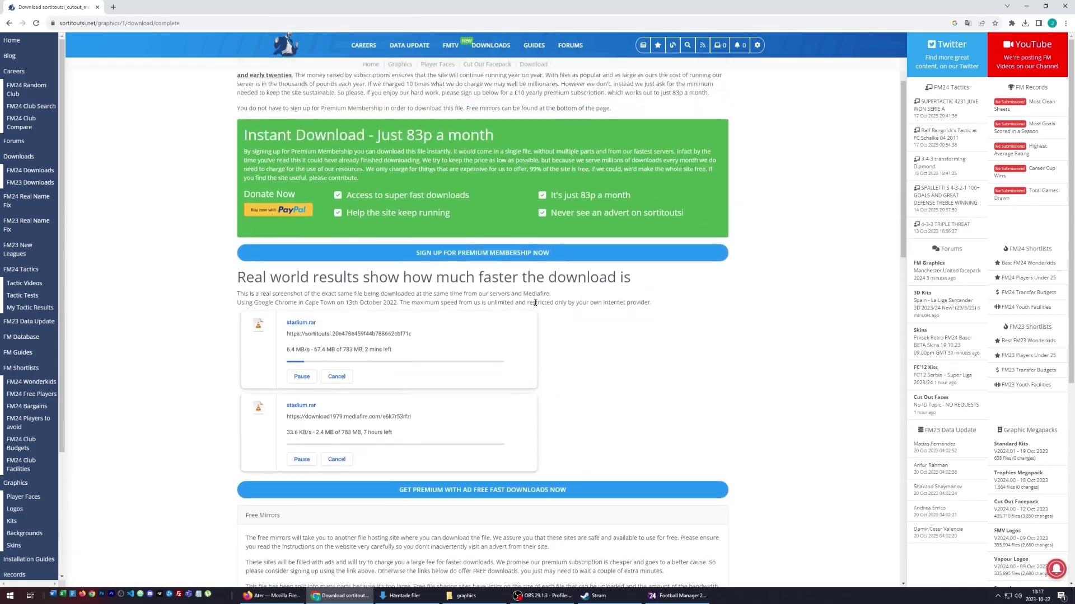
scroll(503, 354, down, 3)
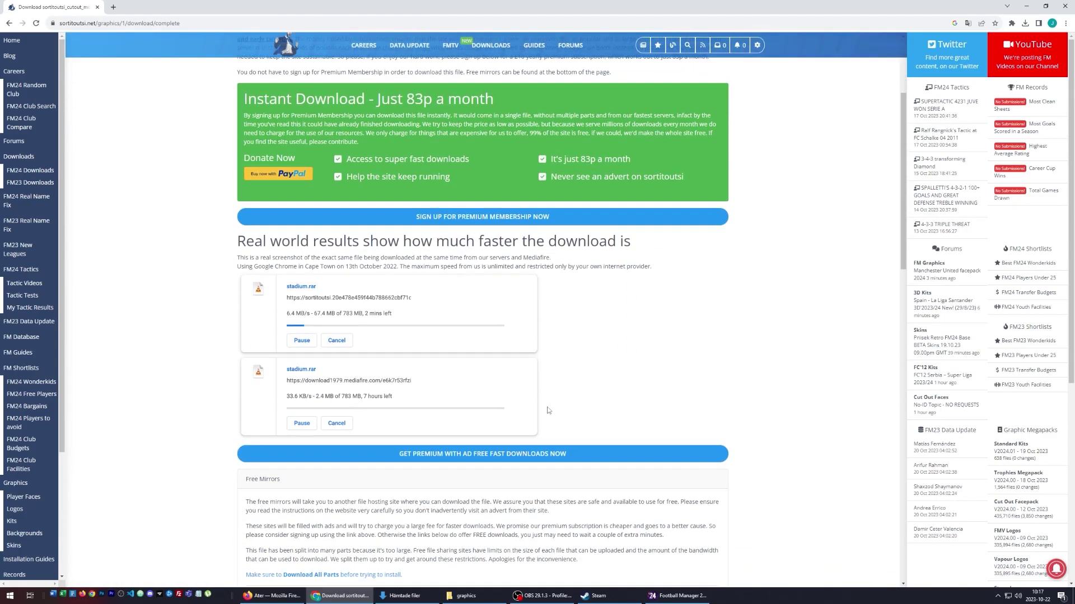
scroll(604, 398, up, 1)
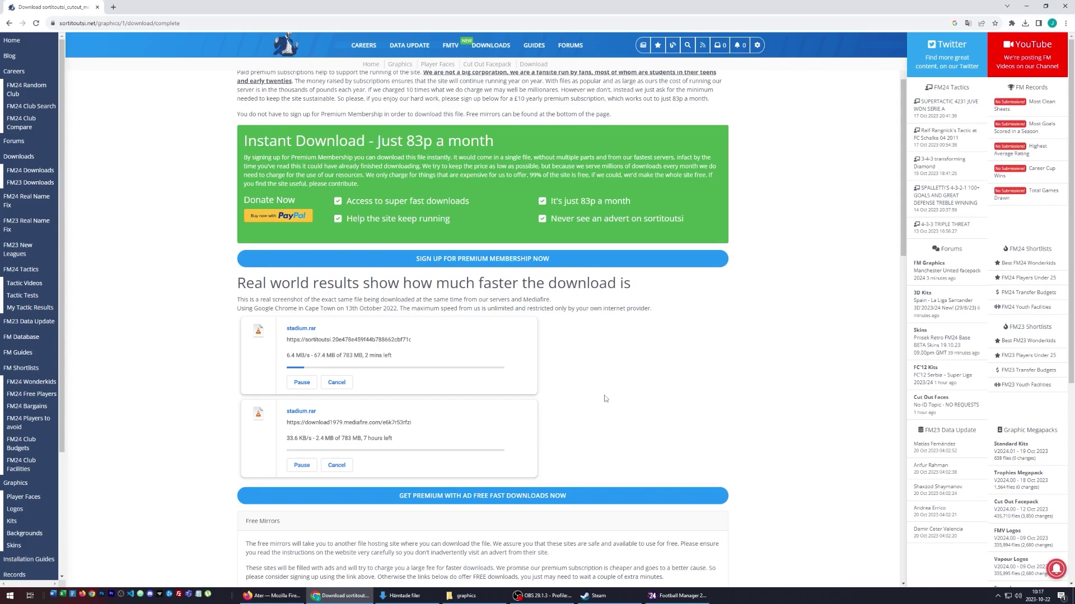
scroll(604, 398, up, 2)
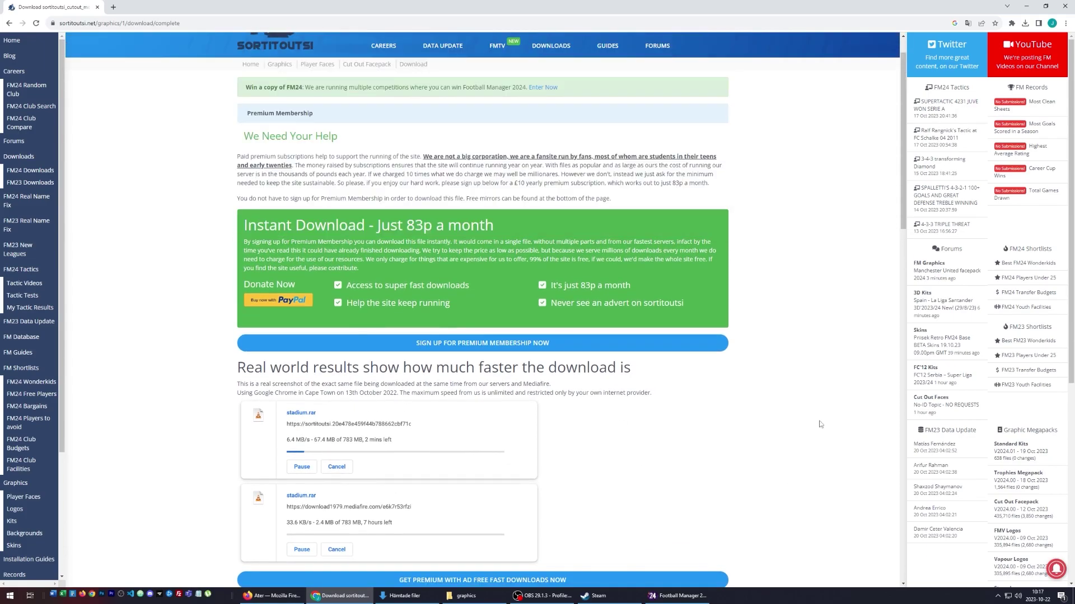
scroll(817, 392, up, 1)
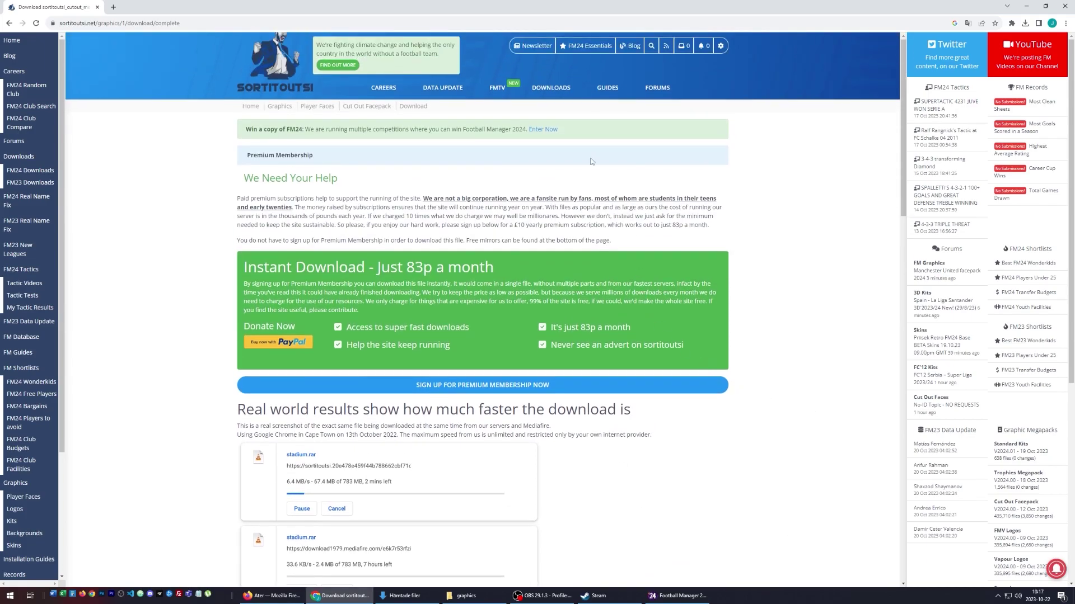
Open sortitoutsi's FM24 Essentials page and browse the site's available Football Manager downloads and graphics categories
click(588, 47)
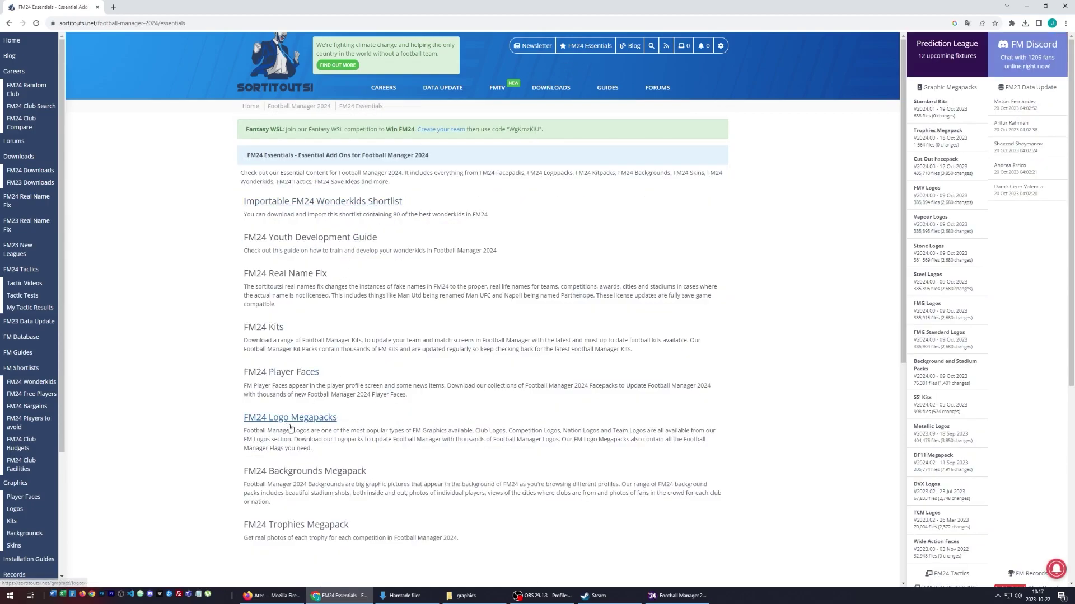
mouse_move(548, 91)
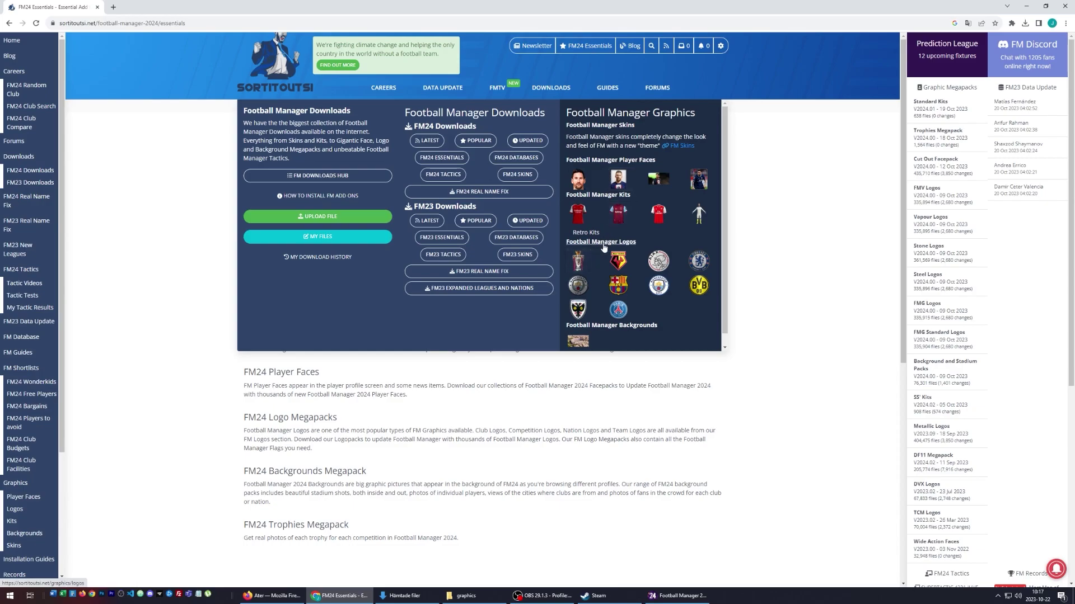
scroll(593, 280, down, 1)
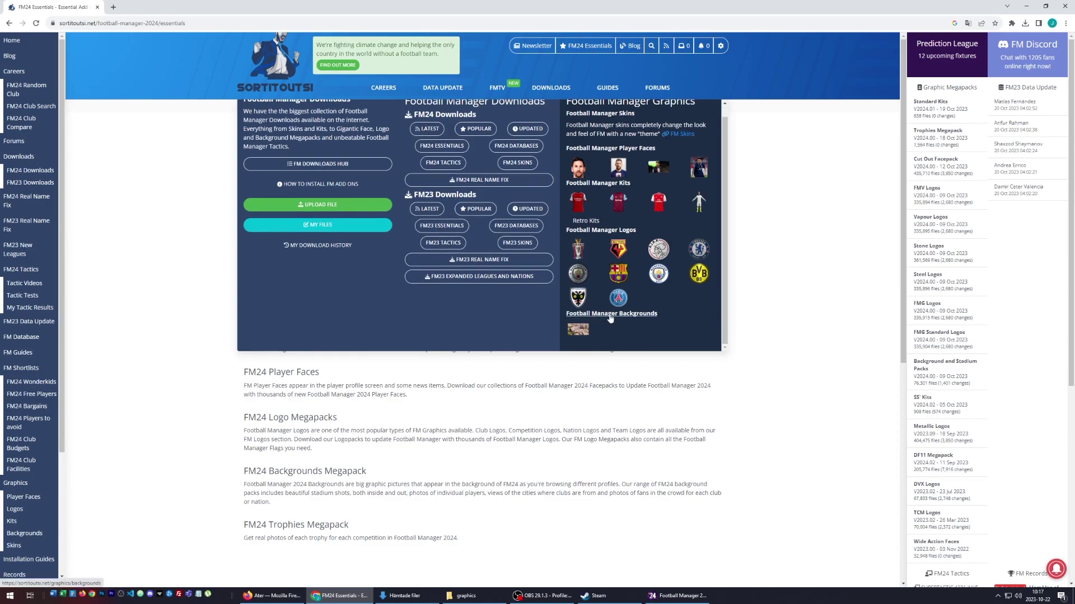
scroll(610, 305, up, 1)
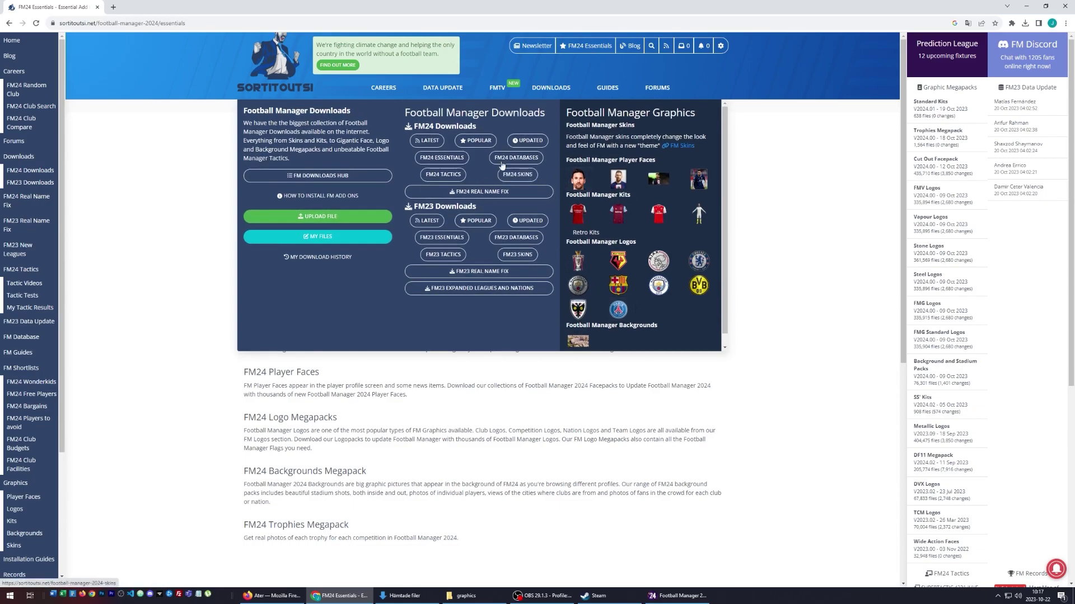